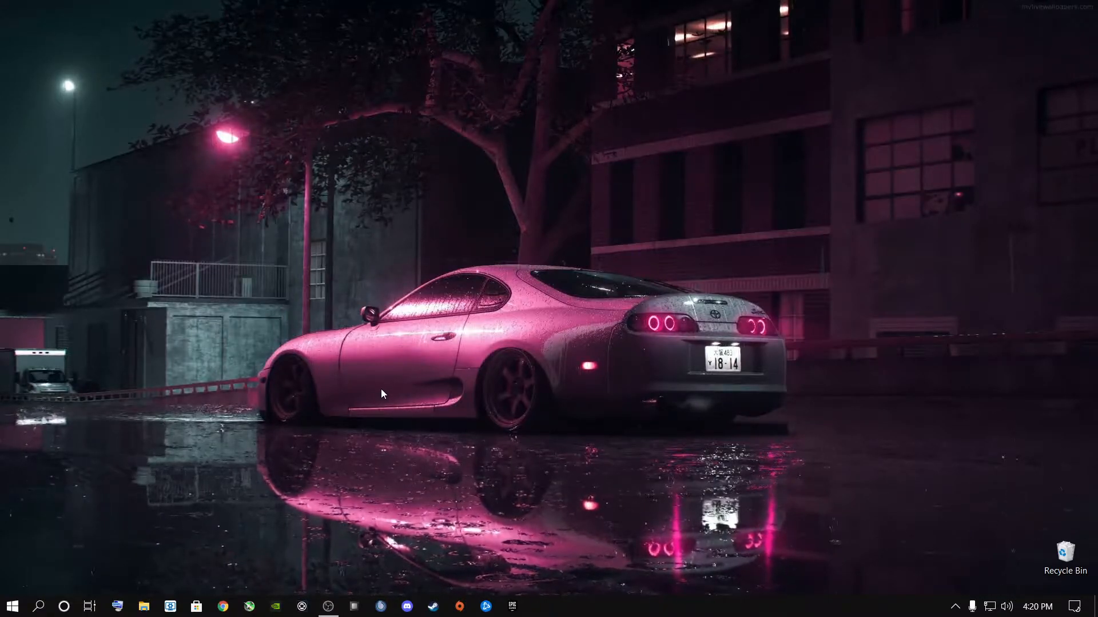
Step: Open the user's temporary files folder by entering %temp% in the Run dialog
{"action": "key", "text": "super+r"}
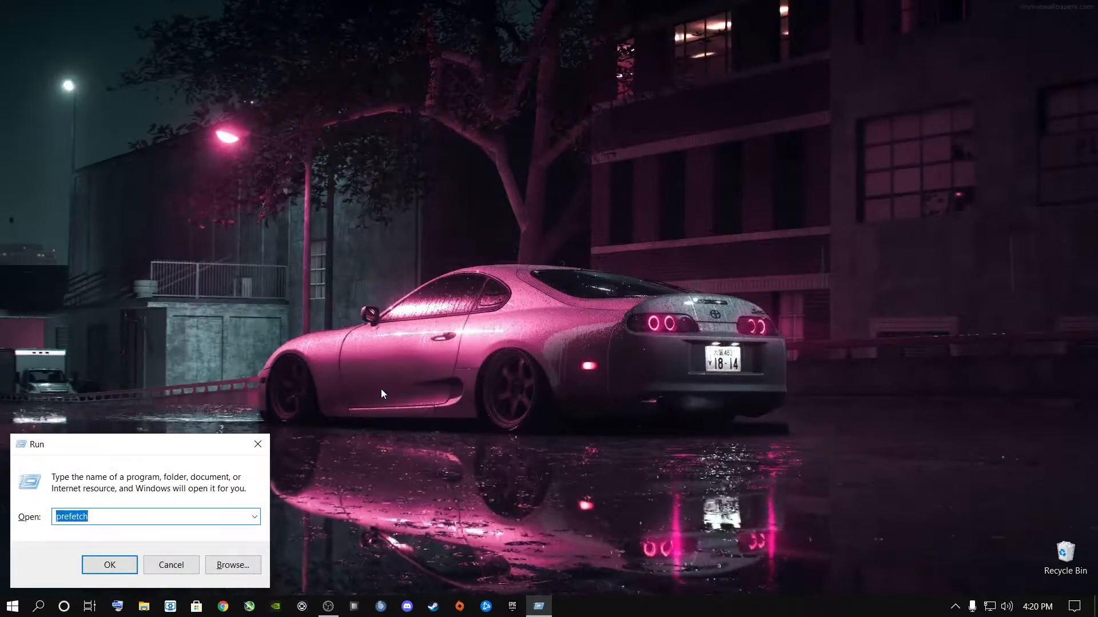
{"action": "left_click", "coordinate": [258, 442]}
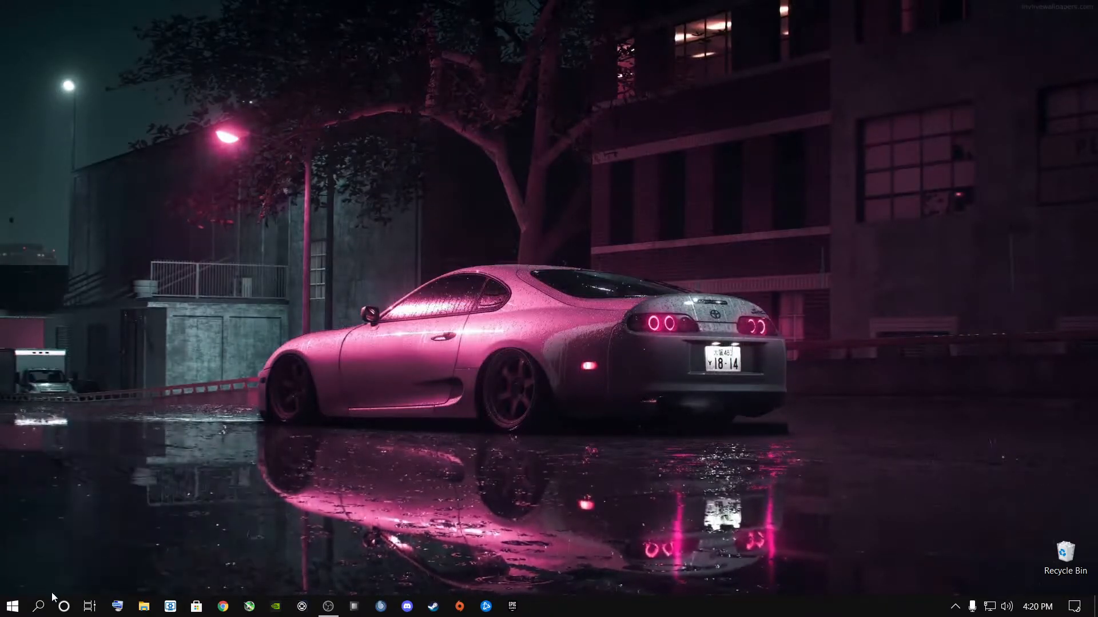
{"action": "left_click", "coordinate": [38, 607]}
{"action": "type", "text": "run"}
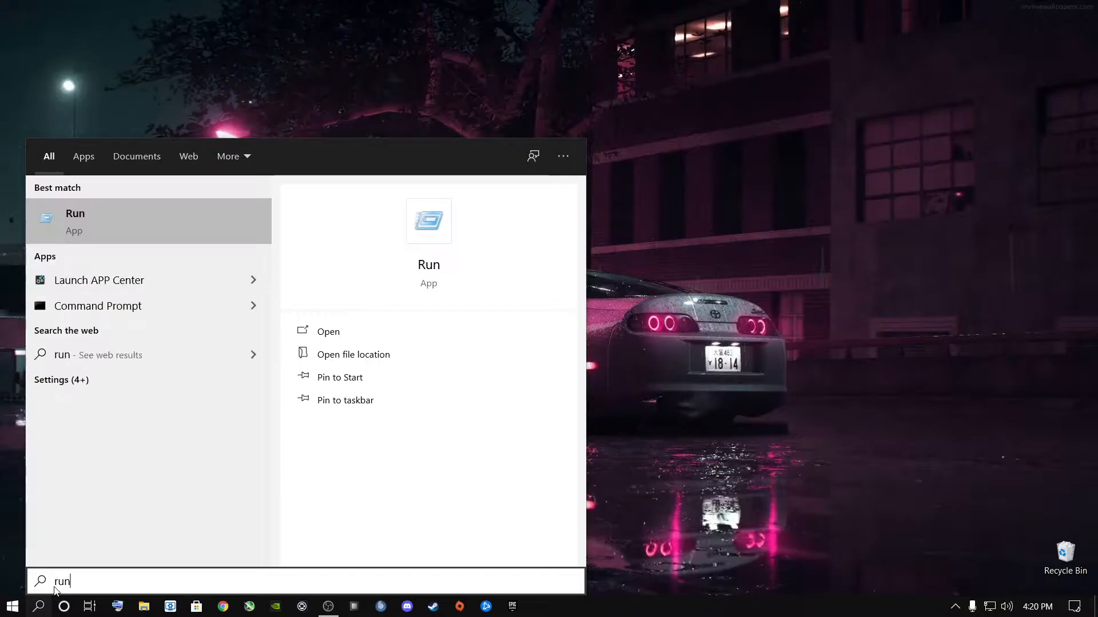
{"action": "key", "text": "Return"}
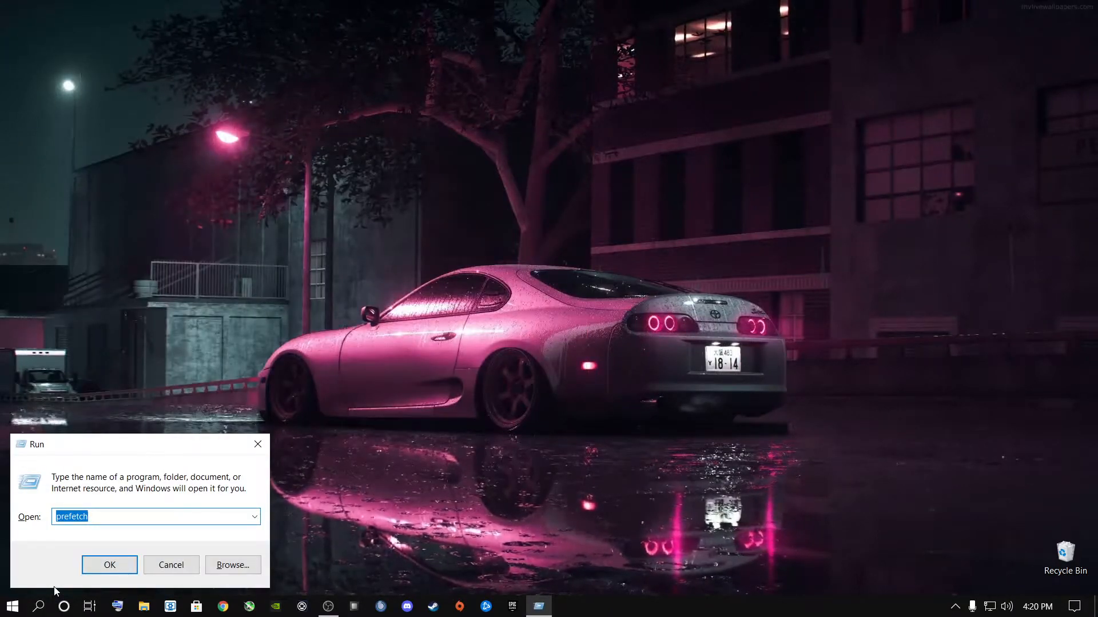
{"action": "key", "text": "BackSpace"}
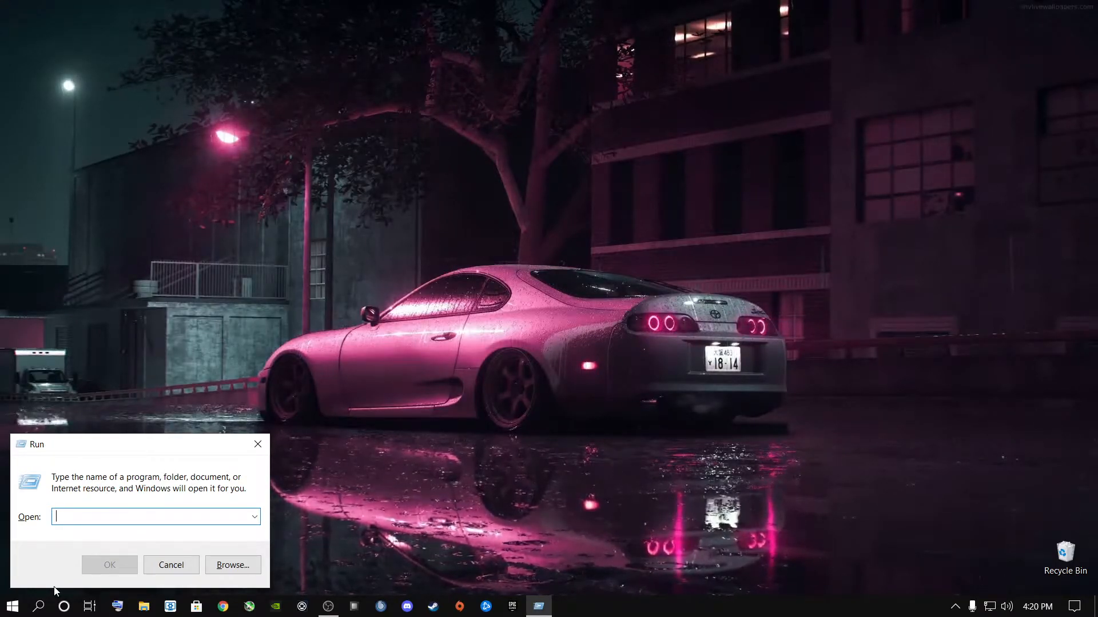
{"action": "type", "text": "%"}
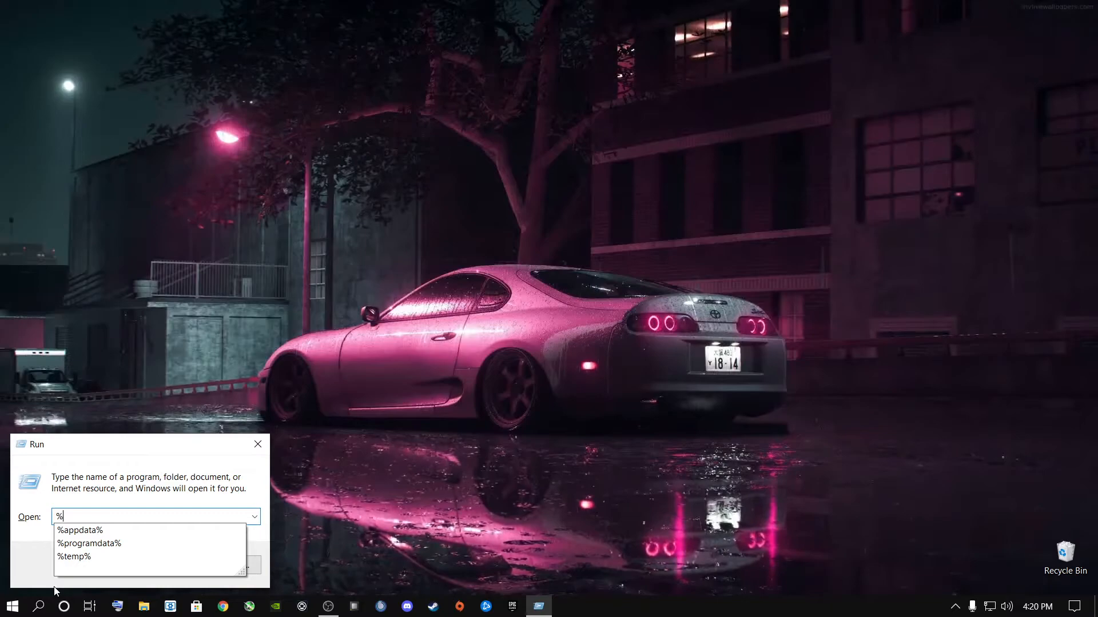
{"action": "type", "text": "tem"}
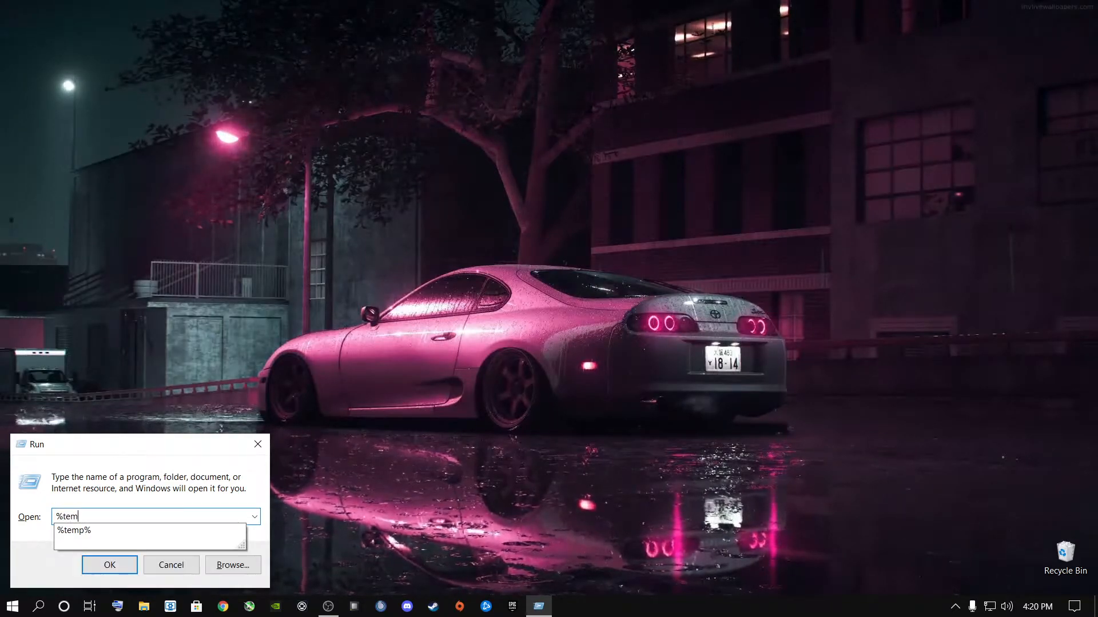
{"action": "type", "text": "p%"}
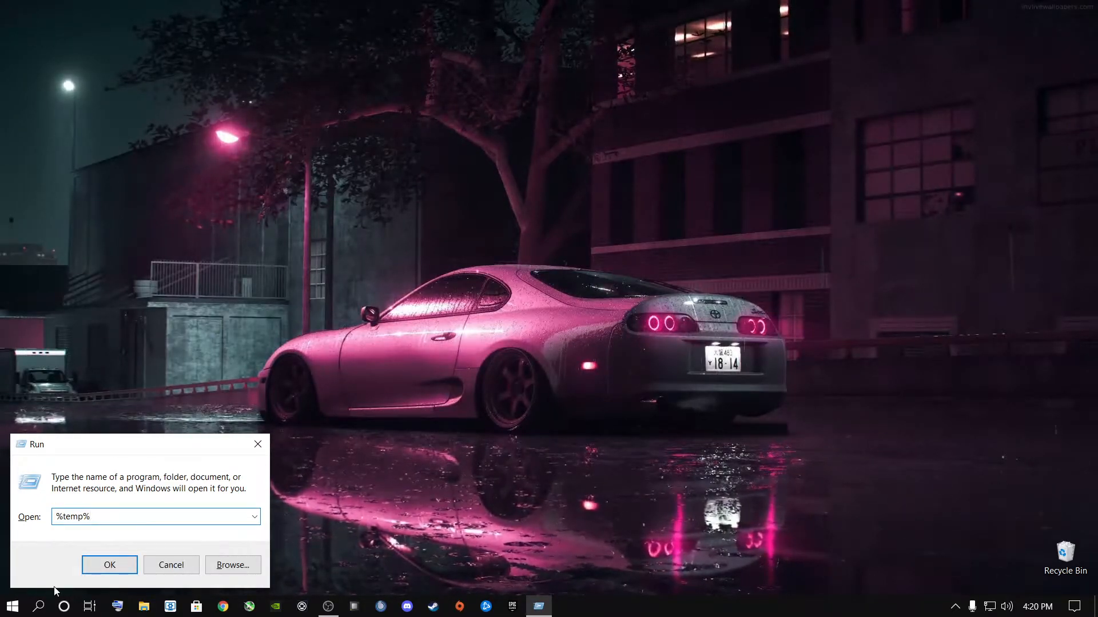
{"action": "key", "text": "Return"}
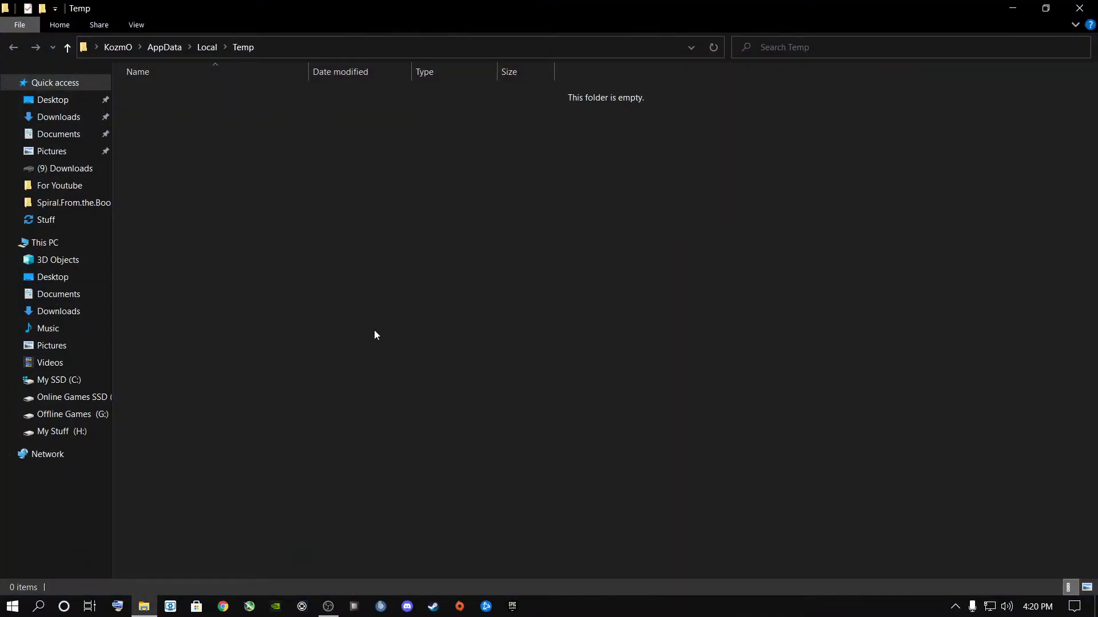
Step: Try to select all contents of the Temp folder for deletion
{"action": "left_click_drag", "start_coordinate": [131, 97], "coordinate": [541, 577]}
{"action": "left_click_drag", "start_coordinate": [126, 97], "coordinate": [435, 580]}
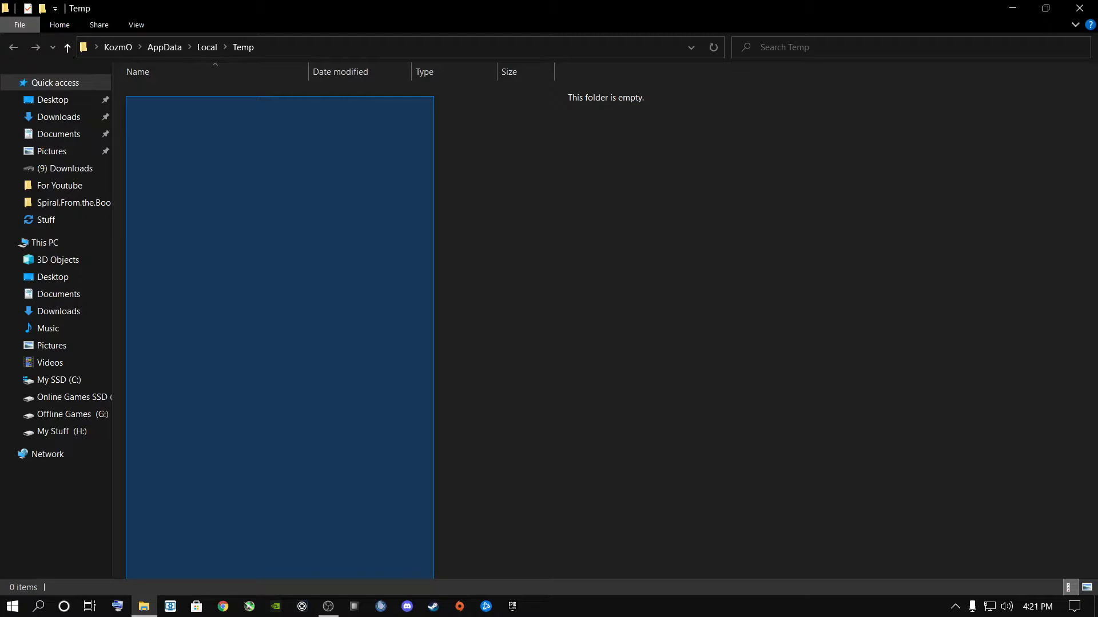
{"action": "left_click_drag", "start_coordinate": [434, 579], "coordinate": [321, 202]}
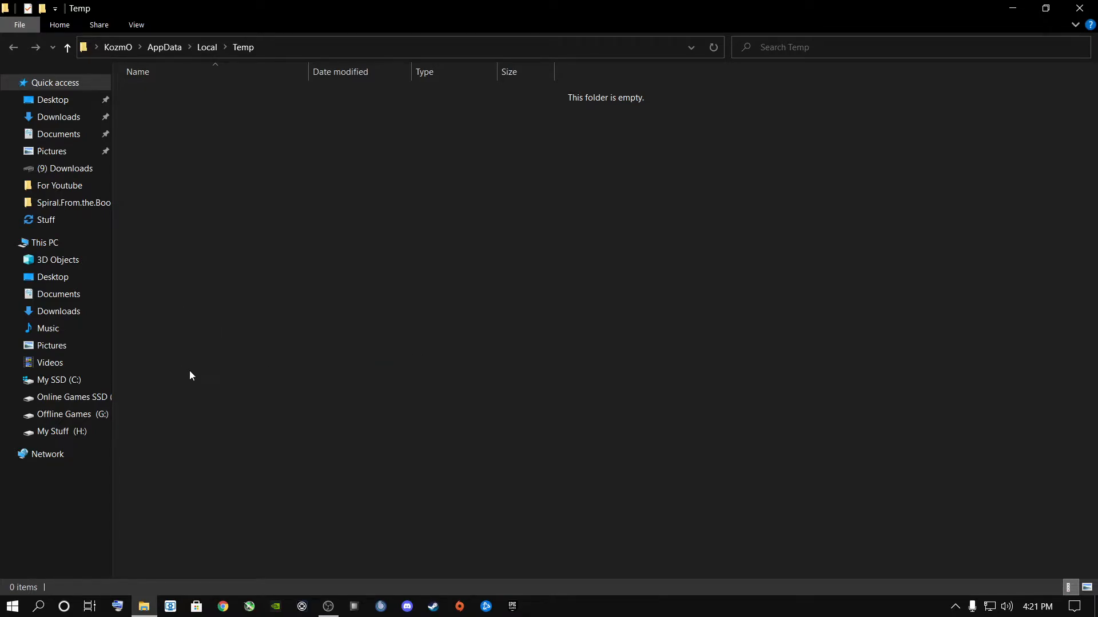
{"action": "right_click", "coordinate": [170, 315]}
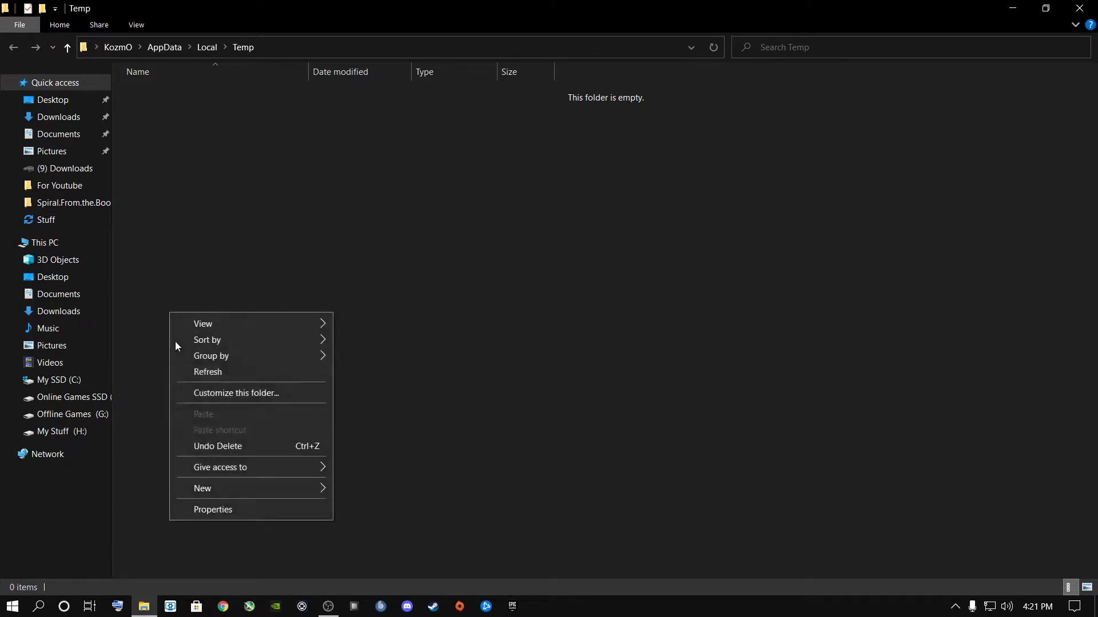
{"action": "left_click", "coordinate": [394, 418]}
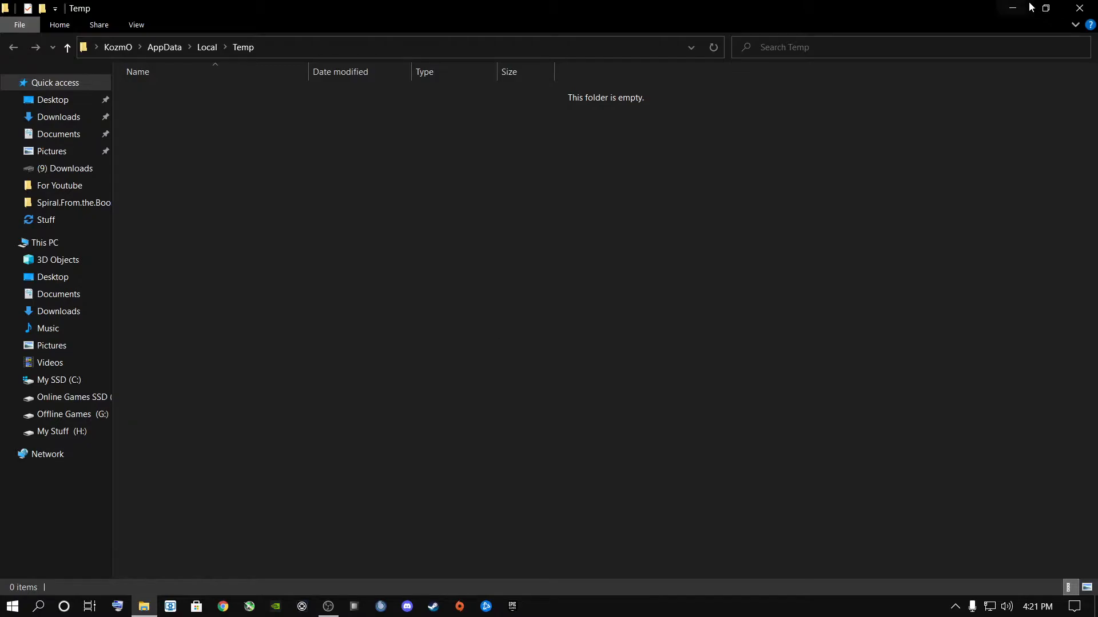
Step: Close the Temp folder, then empty the Recycle Bin and confirm the permanent deletion
{"action": "left_click", "coordinate": [1080, 8]}
{"action": "right_click", "coordinate": [1066, 557]}
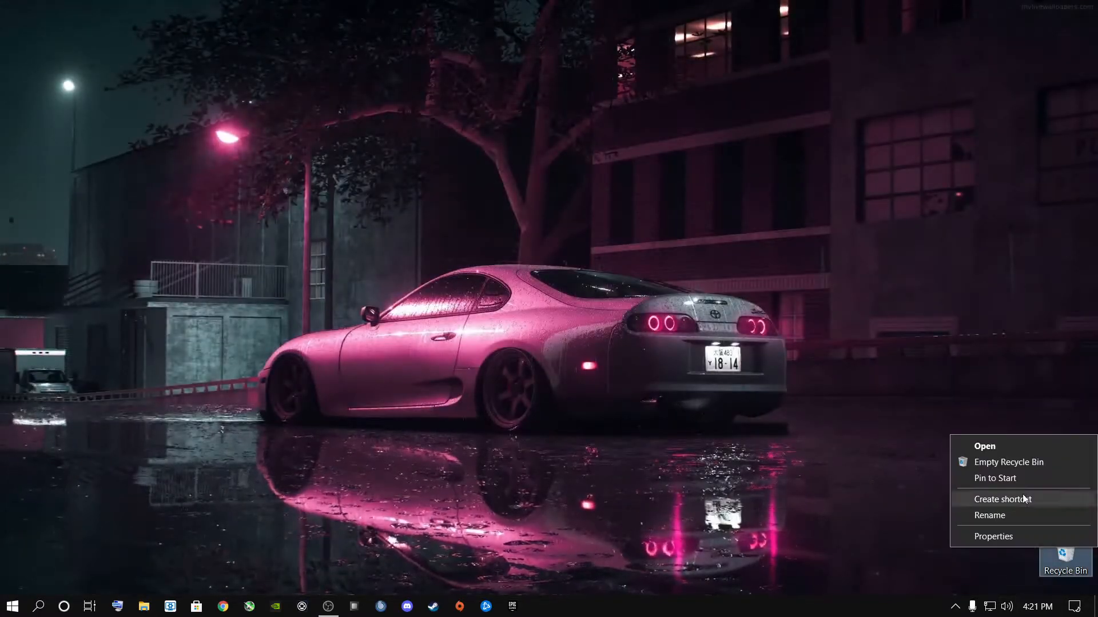
{"action": "left_click", "coordinate": [983, 463]}
{"action": "left_click", "coordinate": [601, 356]}
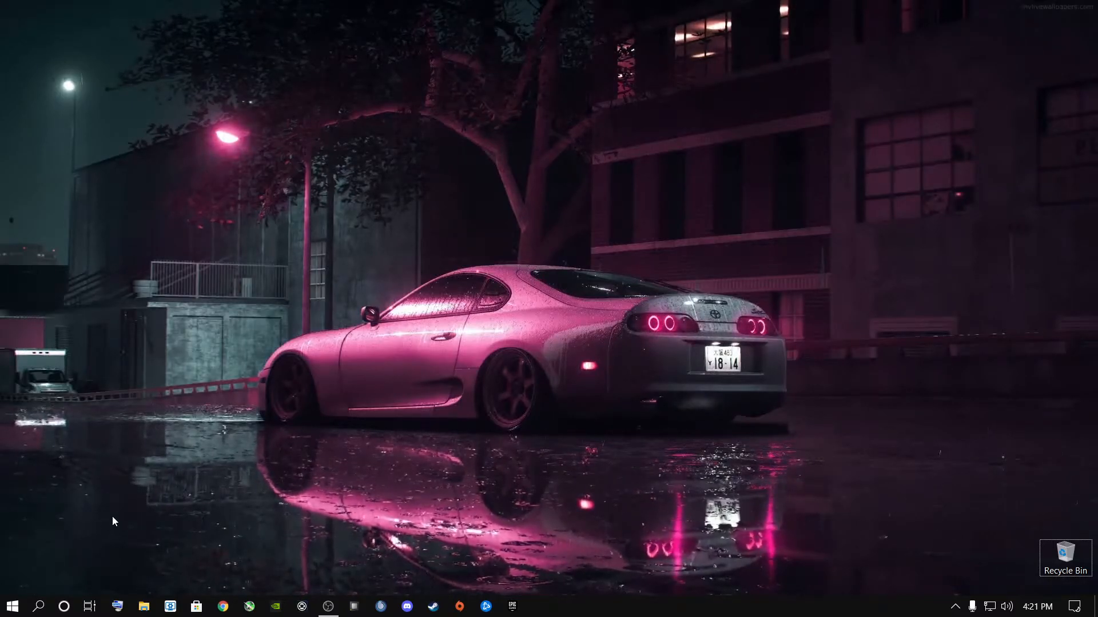
{"action": "key", "text": "super+r"}
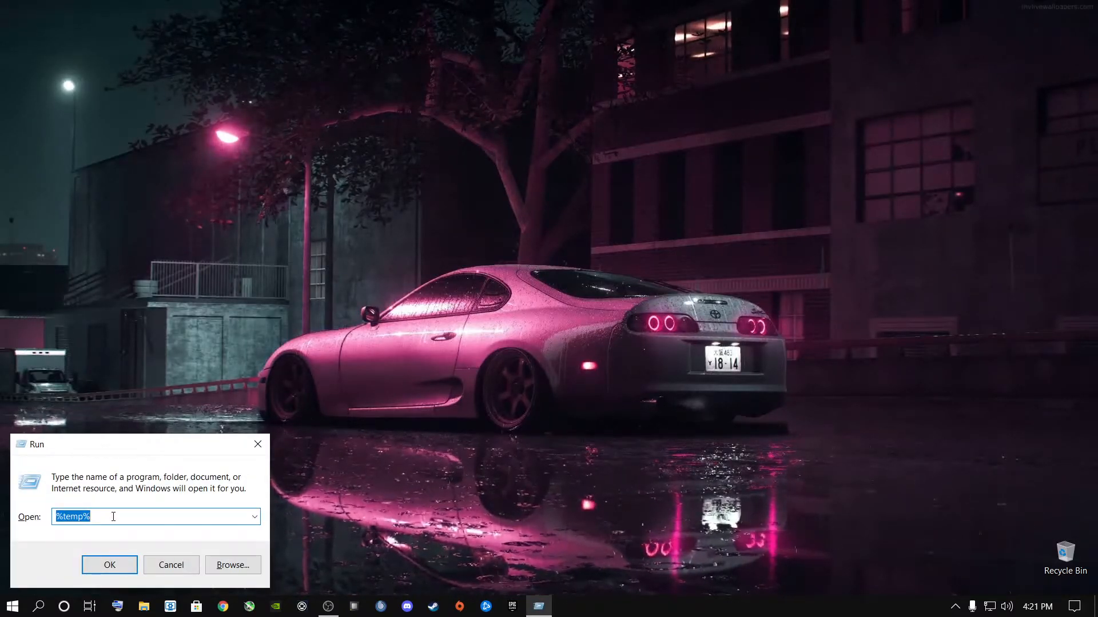
{"action": "key", "text": "BackSpace"}
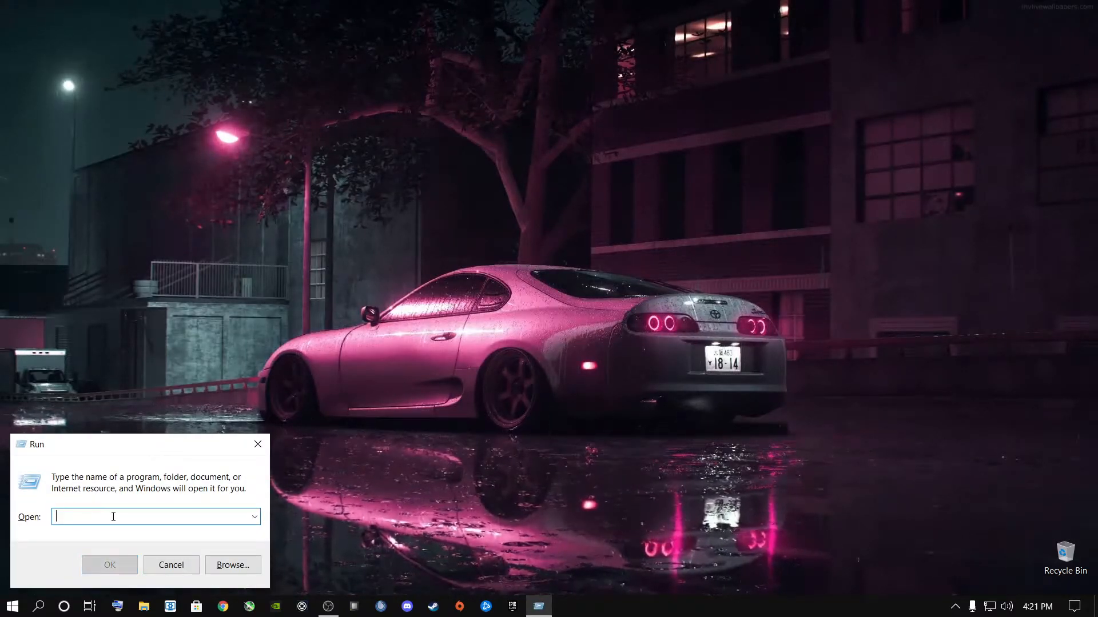
{"action": "left_click", "coordinate": [264, 444]}
Step: Open the Windows Prefetch folder by entering prefetch in the Run dialog
{"action": "left_click", "coordinate": [39, 607]}
{"action": "type", "text": "r"}
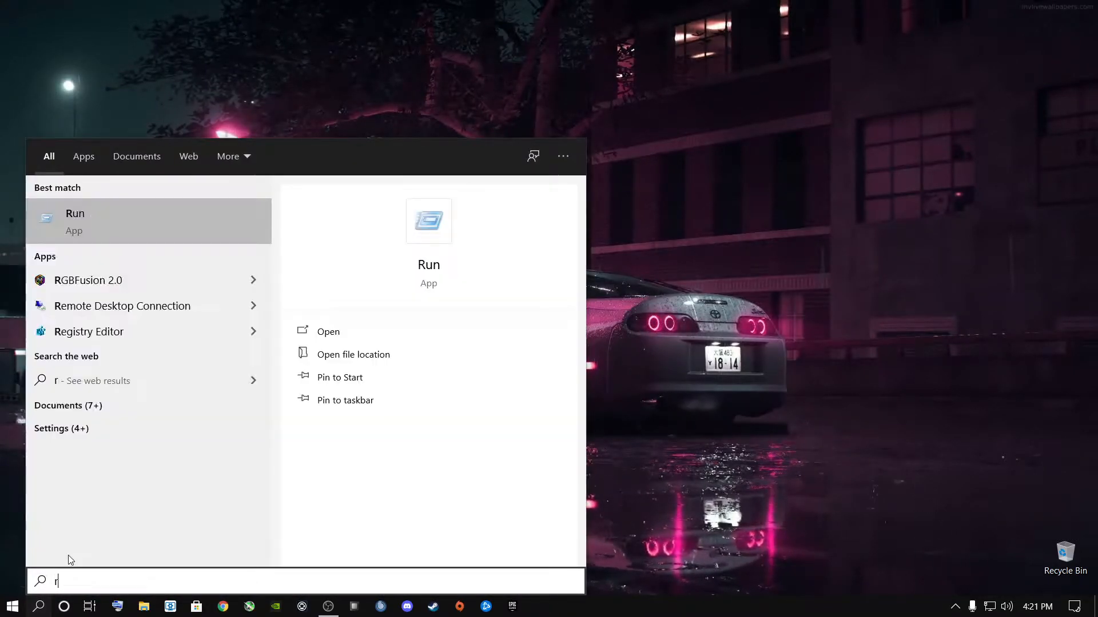
{"action": "key", "text": "Return"}
{"action": "key", "text": "BackSpace"}
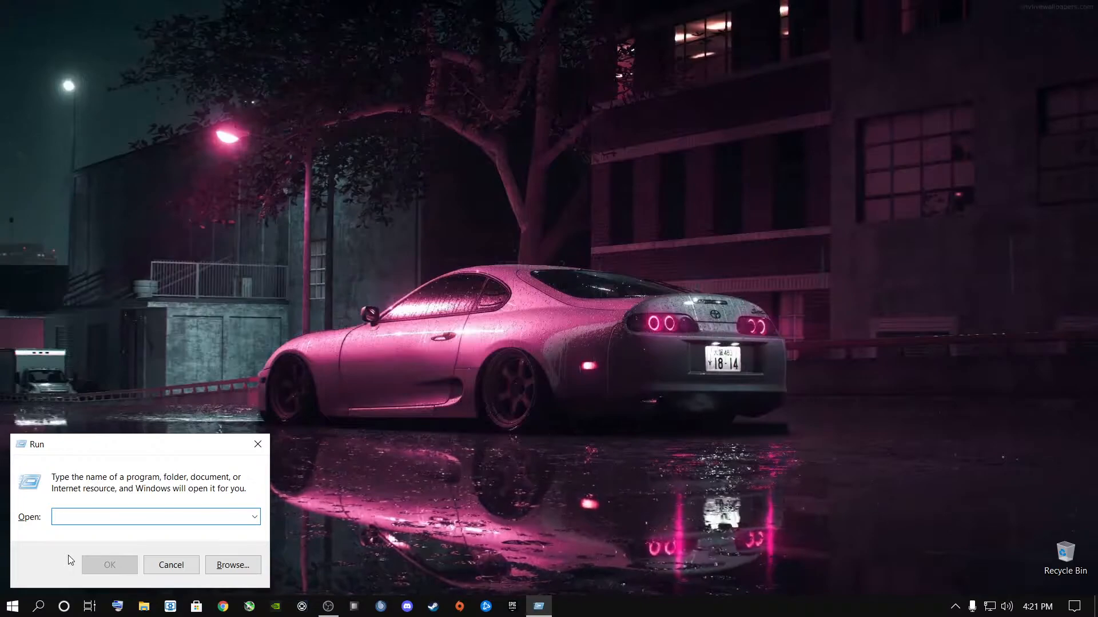
{"action": "type", "text": "prefe"}
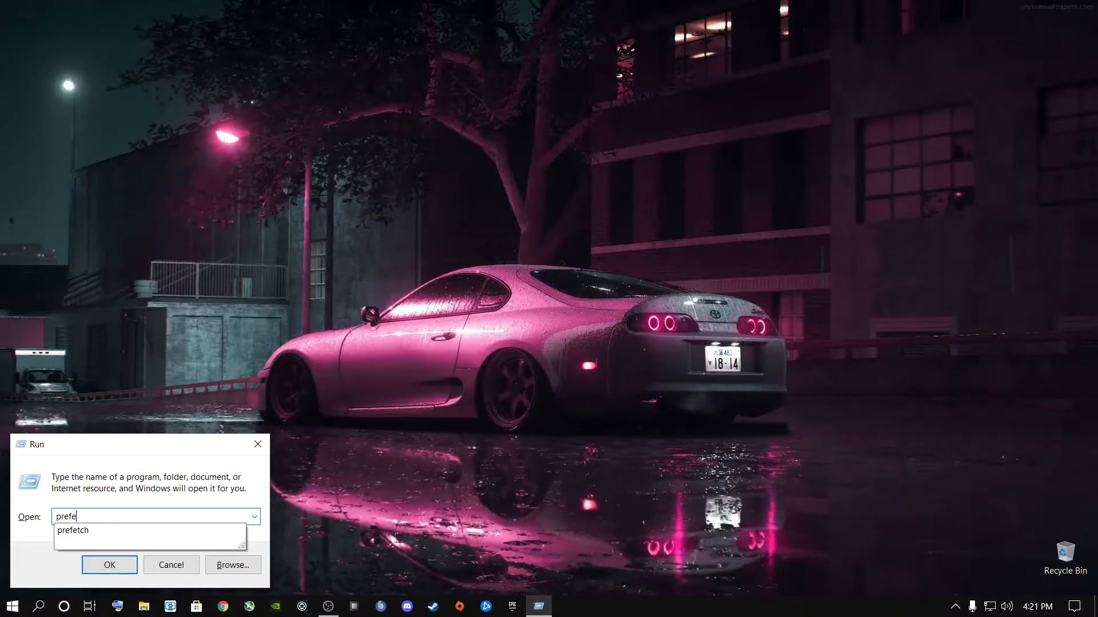
{"action": "type", "text": "tch"}
{"action": "key", "text": "Return"}
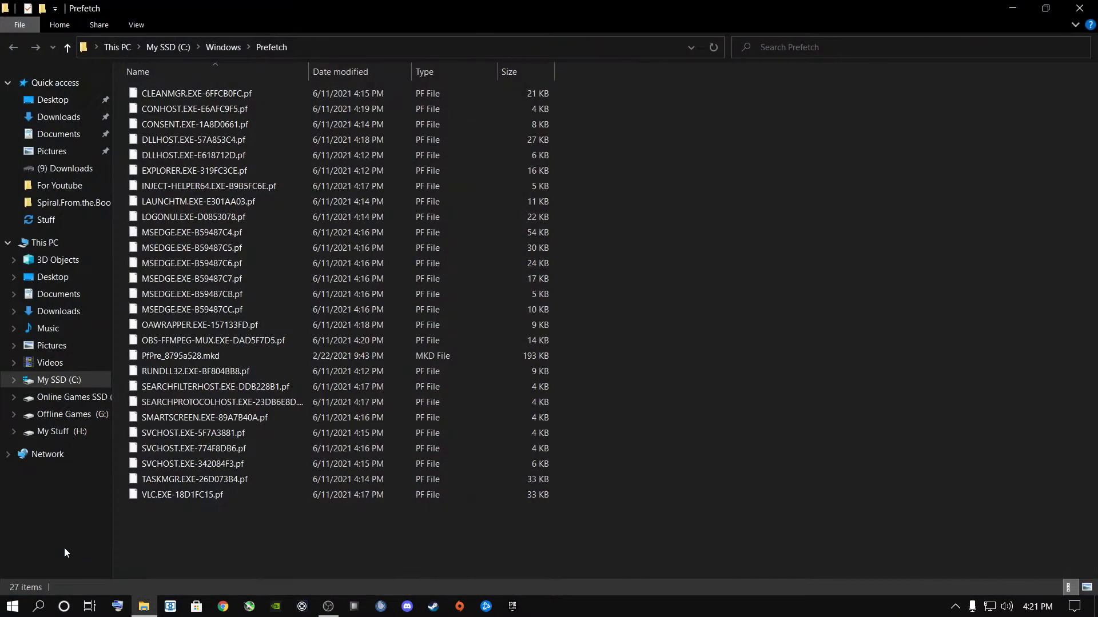
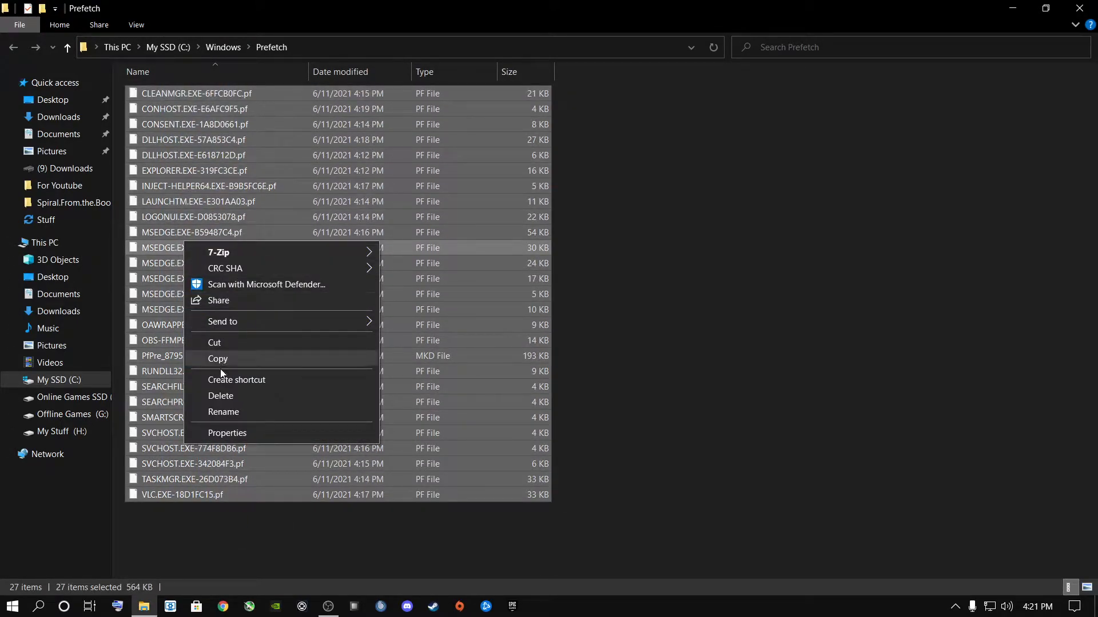
Step: Delete all files in the Prefetch folder, skipping the in-use PfPre_8795a528.mkd, and close the folder
{"action": "left_click", "coordinate": [222, 395]}
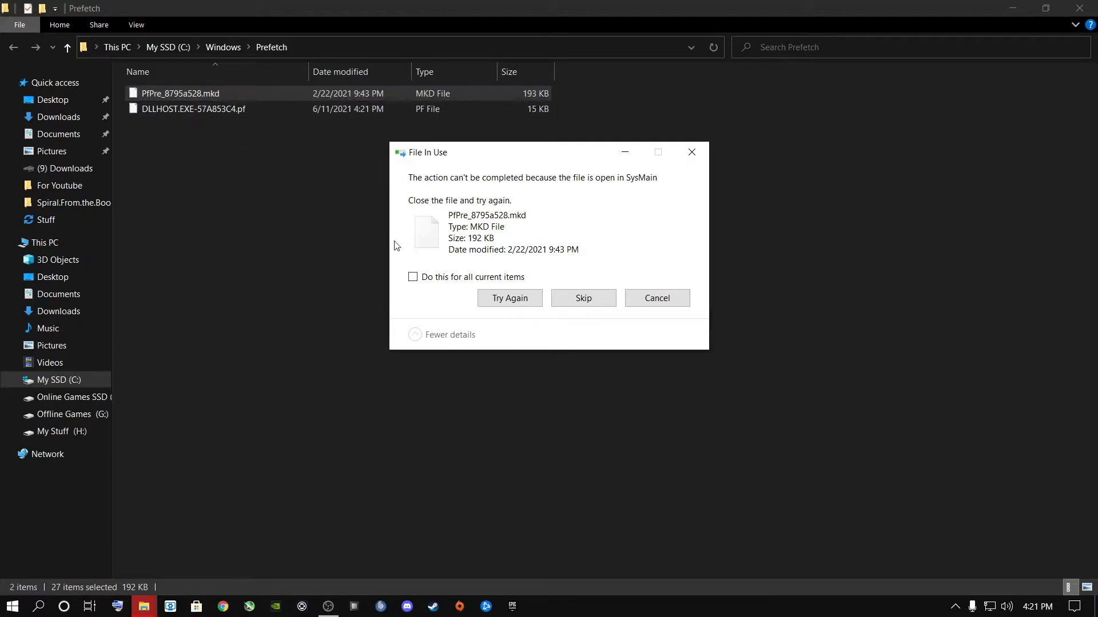
{"action": "left_click", "coordinate": [191, 95]}
{"action": "left_click_drag", "start_coordinate": [360, 5], "coordinate": [474, 372]}
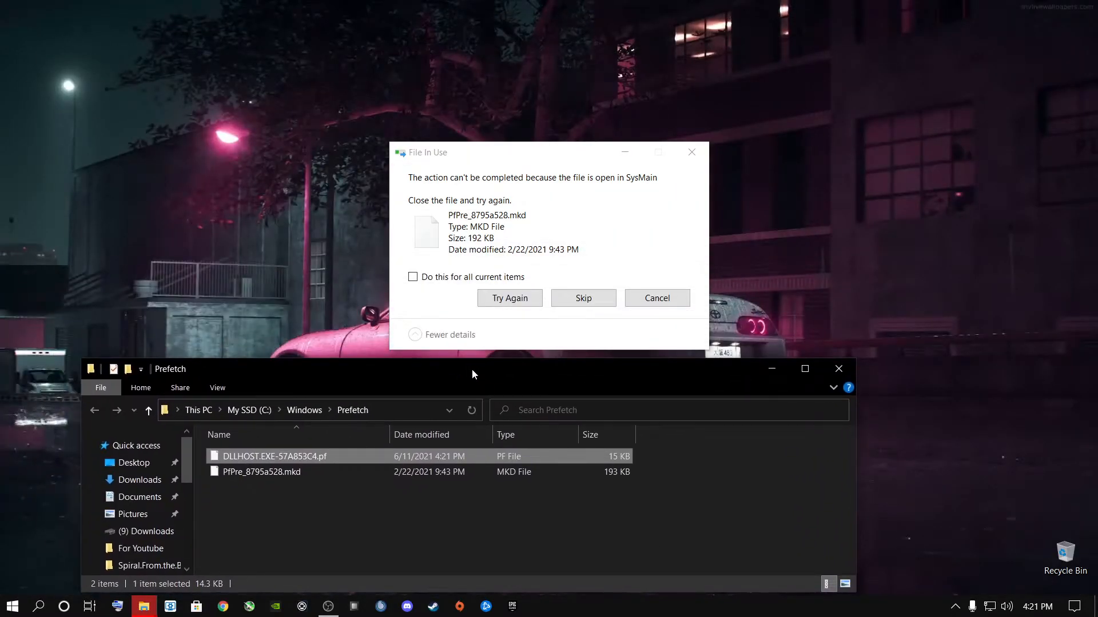
{"action": "left_click", "coordinate": [598, 305]}
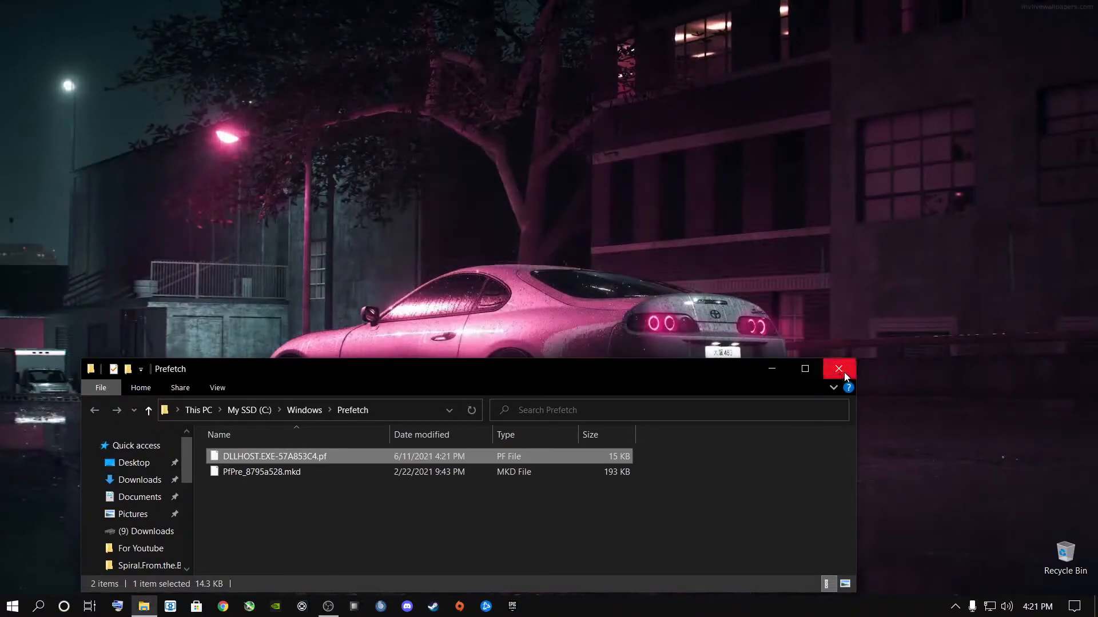
{"action": "left_click", "coordinate": [838, 369]}
Step: Empty the Recycle Bin to permanently remove the deleted Prefetch files
{"action": "right_click", "coordinate": [1063, 543]}
{"action": "left_click", "coordinate": [989, 462]}
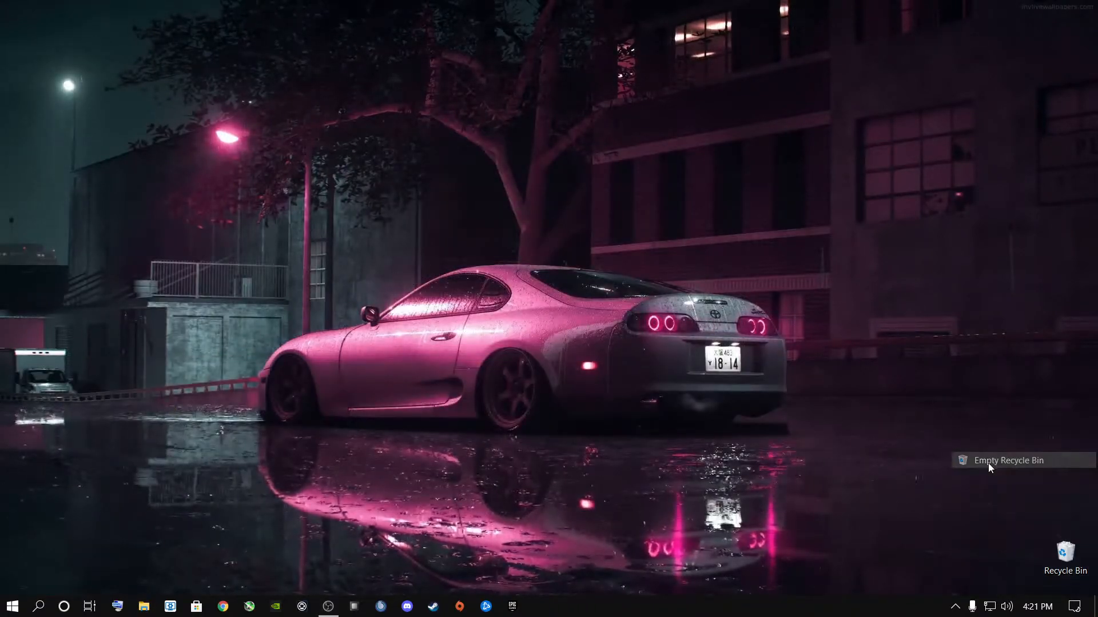
{"action": "left_click", "coordinate": [606, 315]}
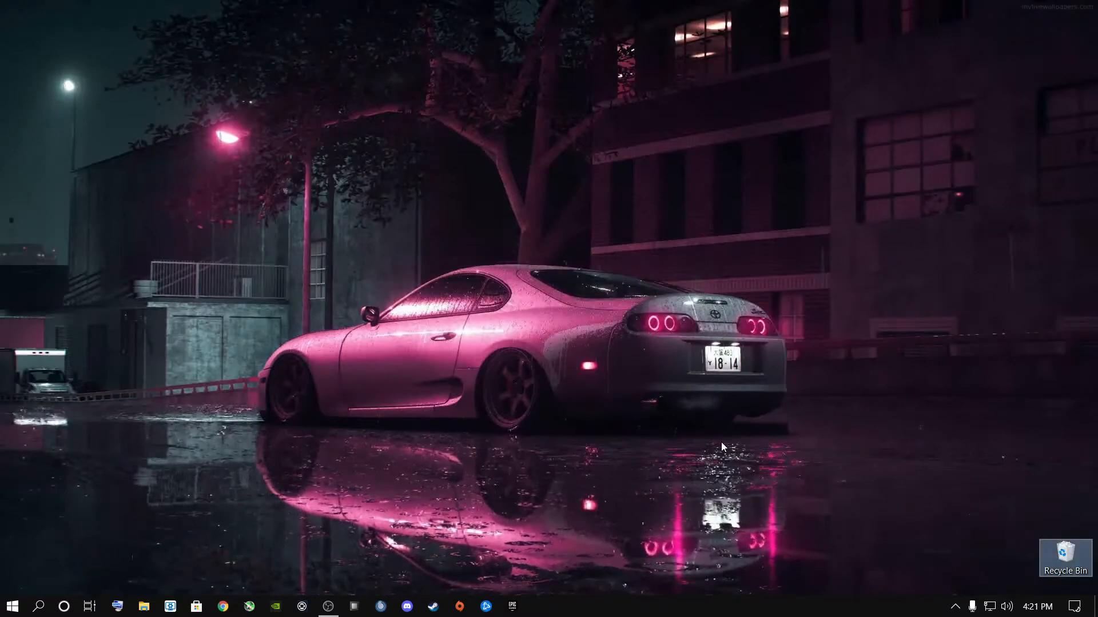
{"action": "left_click", "coordinate": [478, 379]}
{"action": "right_click", "coordinate": [461, 331]}
{"action": "left_click", "coordinate": [505, 370]}
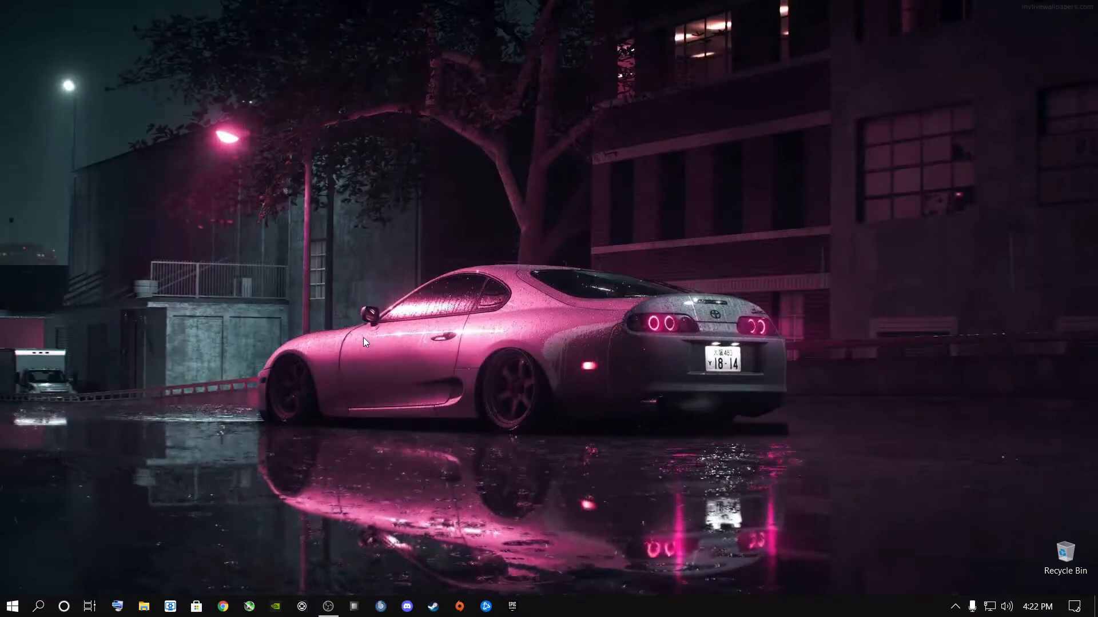
Step: Open the advanced settings of Edit power plan and choose the active Ultimate Performance plan
{"action": "left_click", "coordinate": [39, 606]}
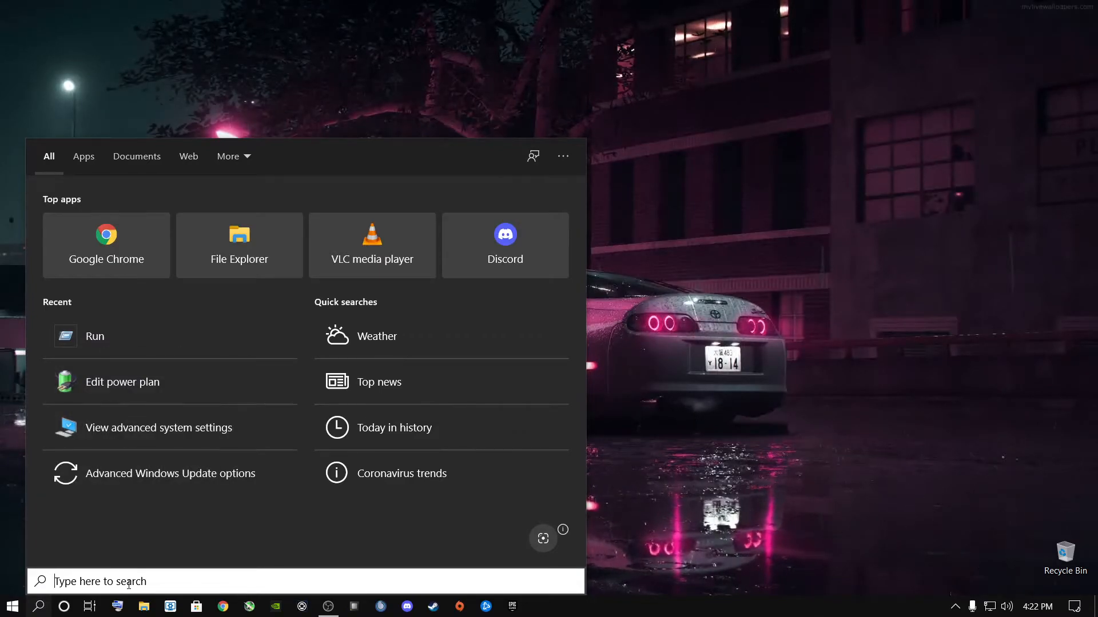
{"action": "type", "text": "power"}
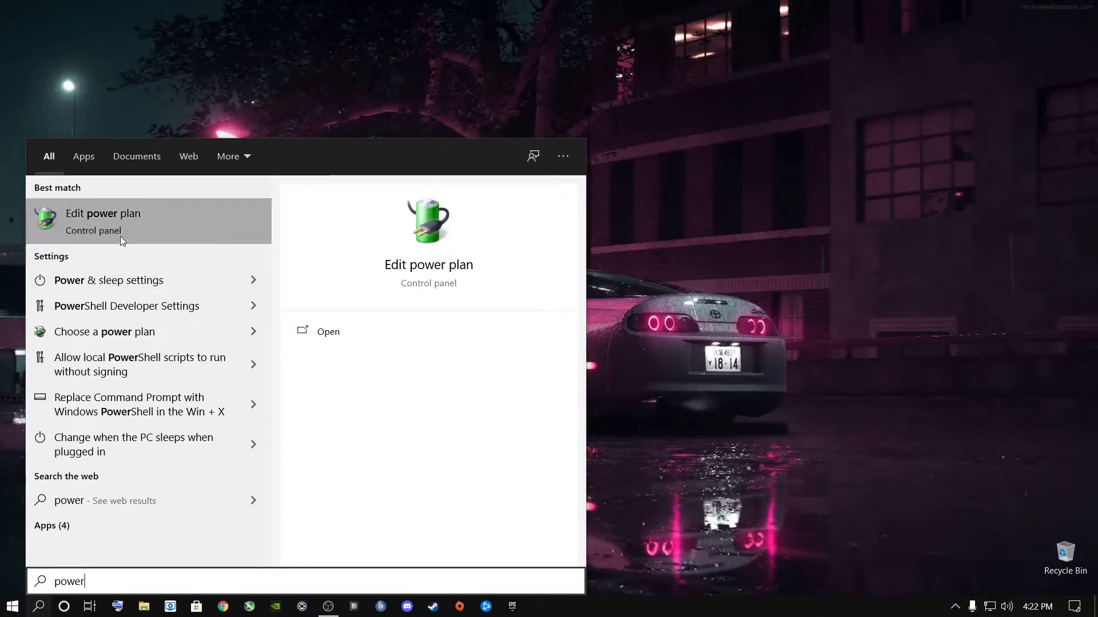
{"action": "left_click", "coordinate": [120, 232]}
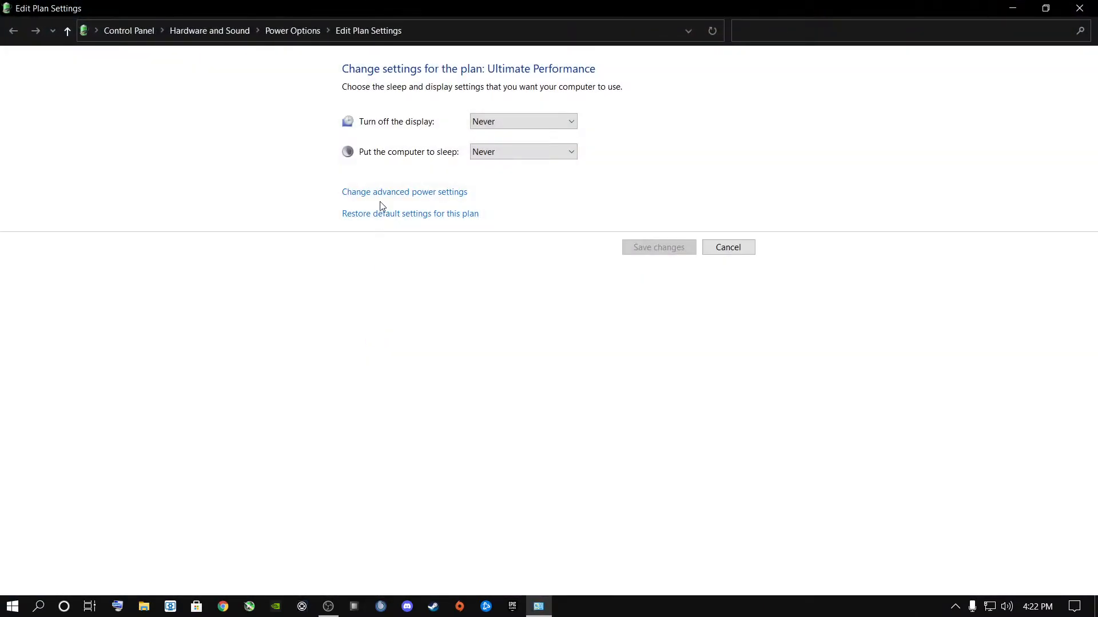
{"action": "left_click", "coordinate": [383, 192]}
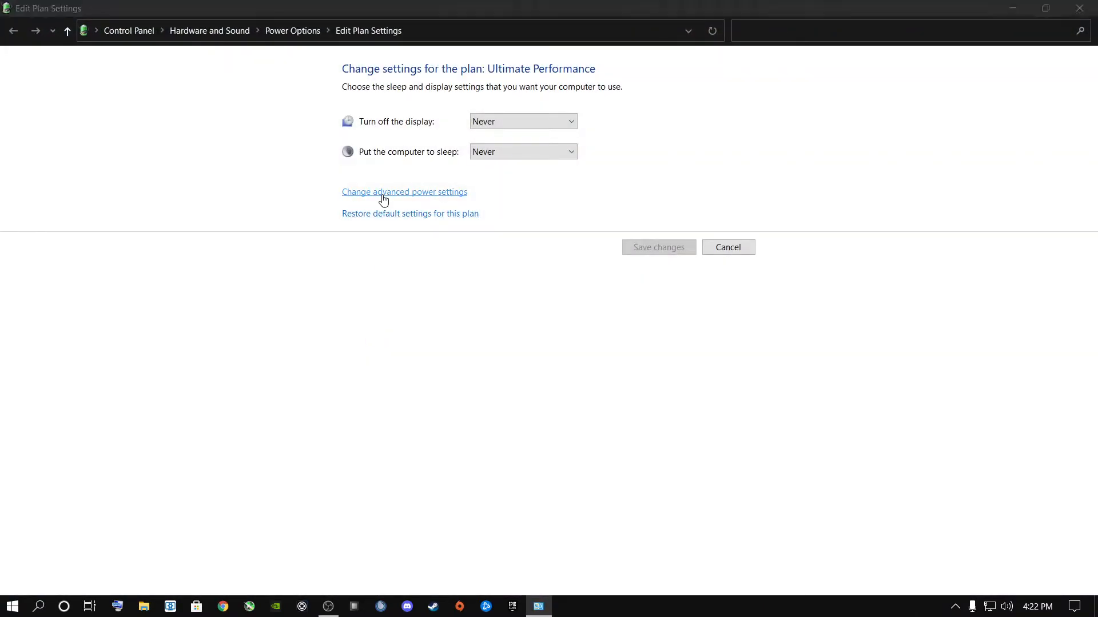
{"action": "left_click", "coordinate": [164, 196]}
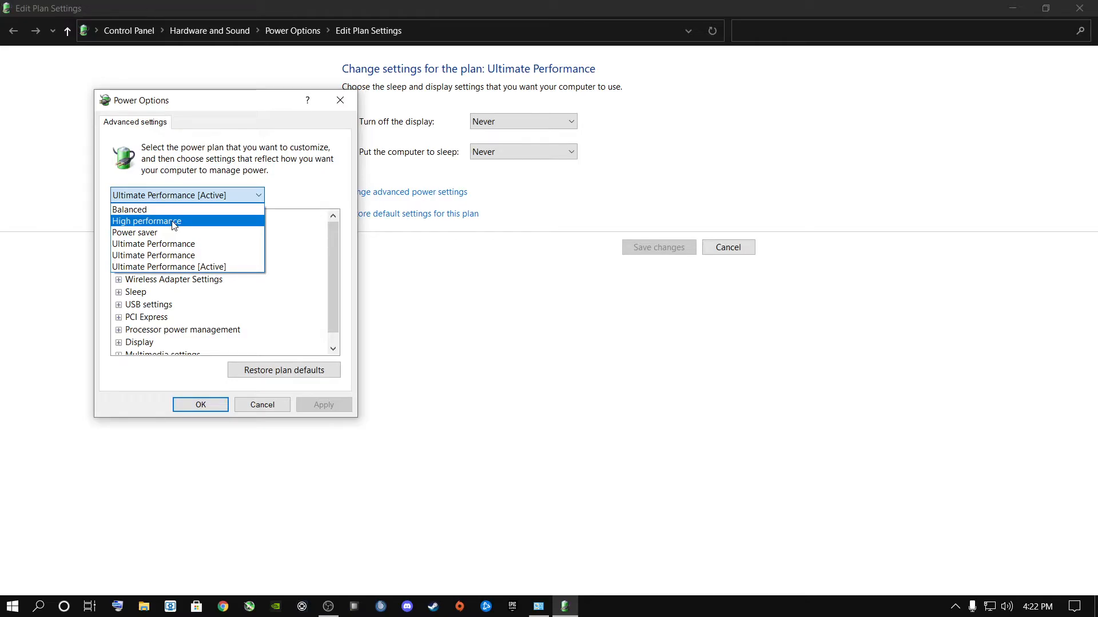
{"action": "left_click", "coordinate": [160, 267]}
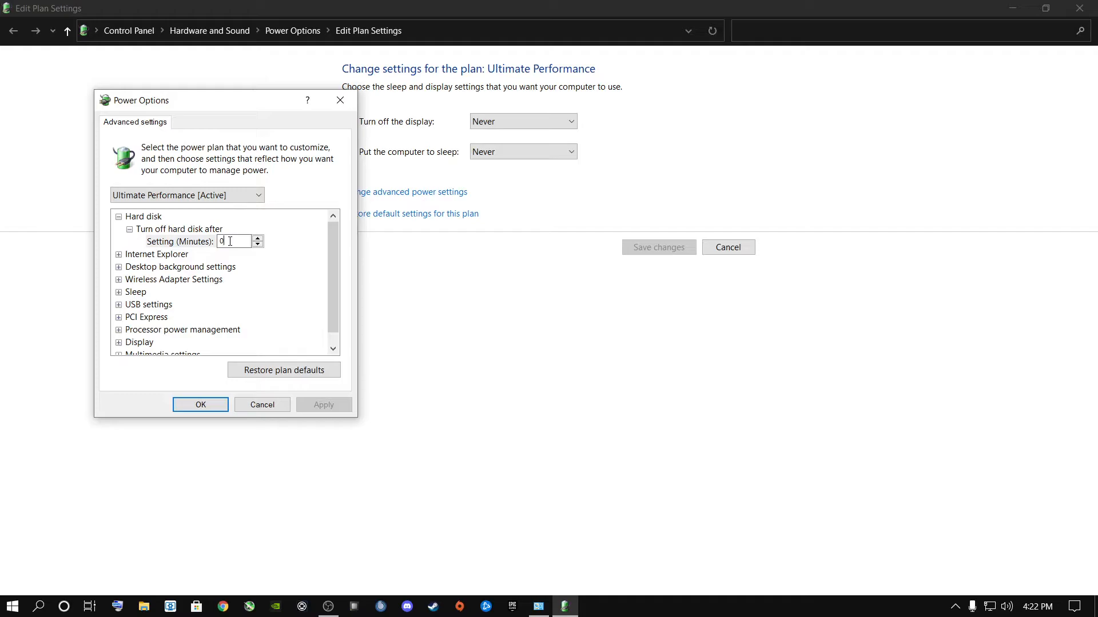
Step: Set Turn off hard disk after to 0 minutes (Never) in the Hard disk power settings
{"action": "left_click", "coordinate": [119, 217]}
{"action": "left_click", "coordinate": [119, 217]}
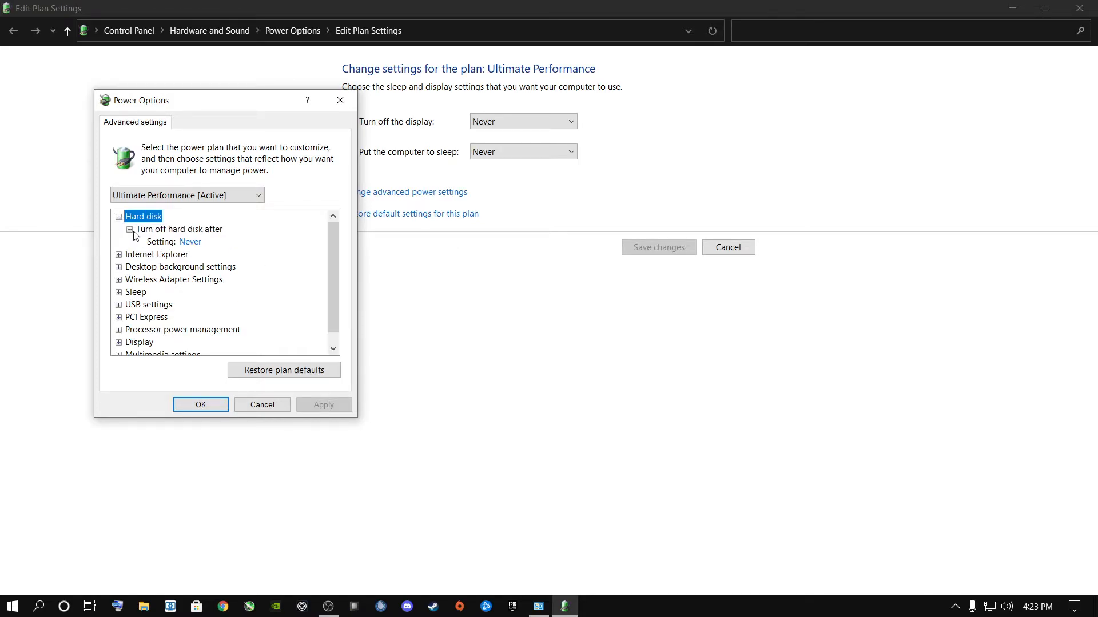
{"action": "left_click", "coordinate": [186, 242]}
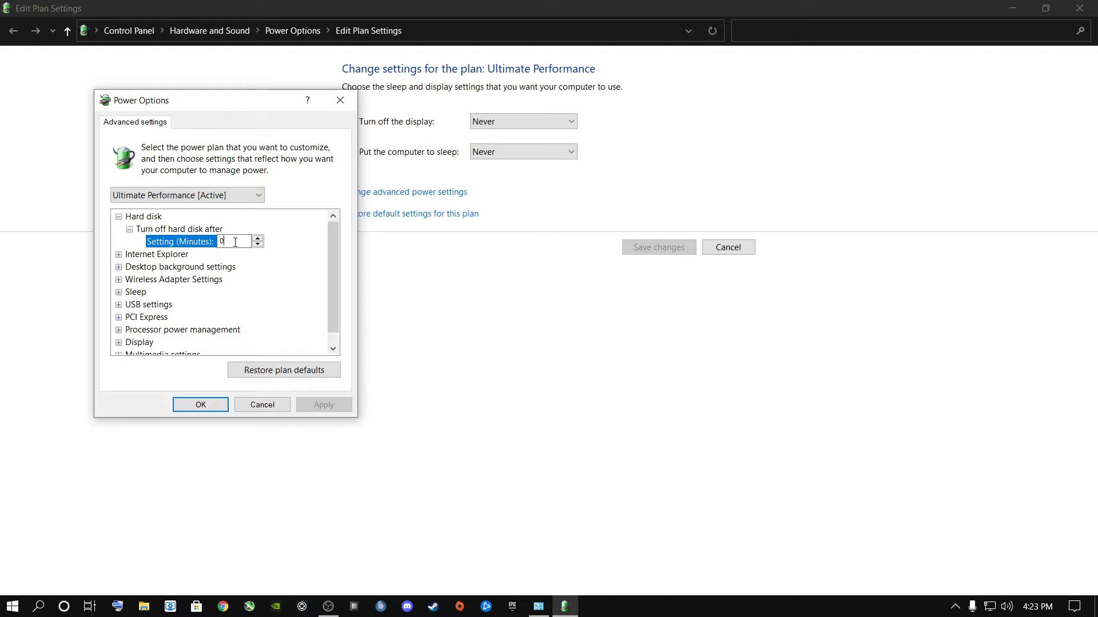
{"action": "key", "text": "BackSpace"}
Step: Set the Minimum processor state under Processor power management to 100% and apply the change
{"action": "left_click_drag", "start_coordinate": [331, 245], "coordinate": [324, 359]}
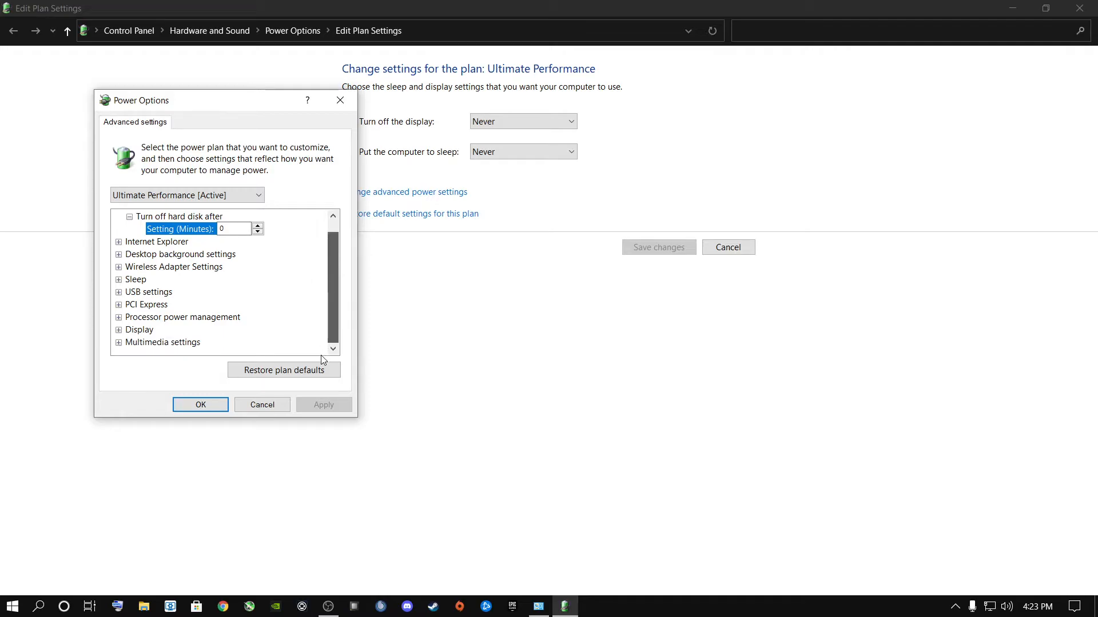
{"action": "left_click", "coordinate": [119, 317]}
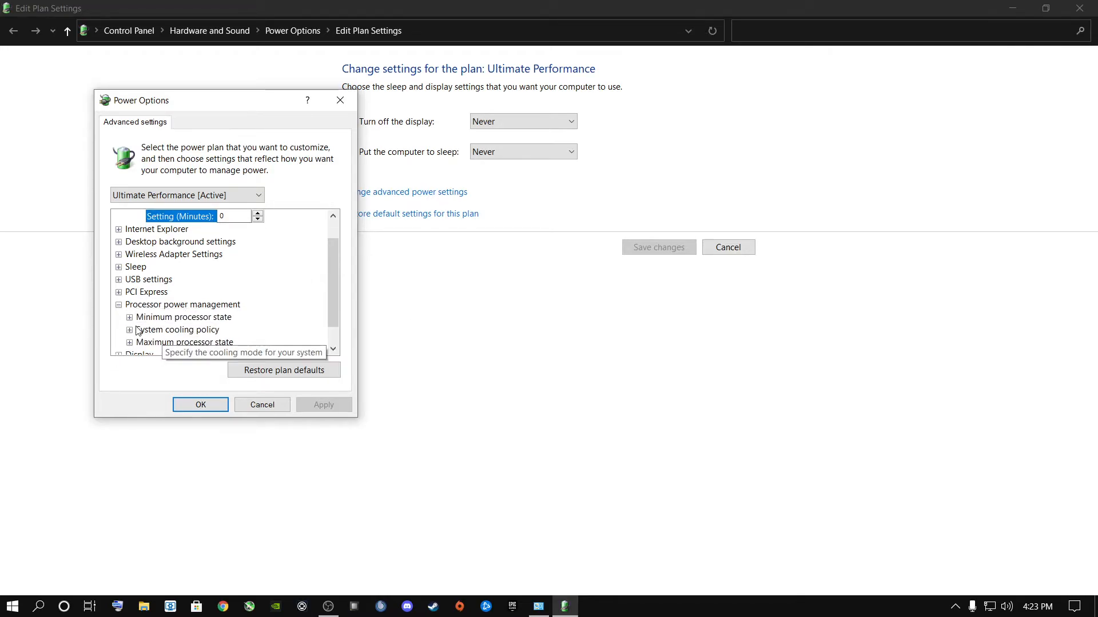
{"action": "left_click", "coordinate": [130, 318]}
{"action": "left_click", "coordinate": [215, 330]}
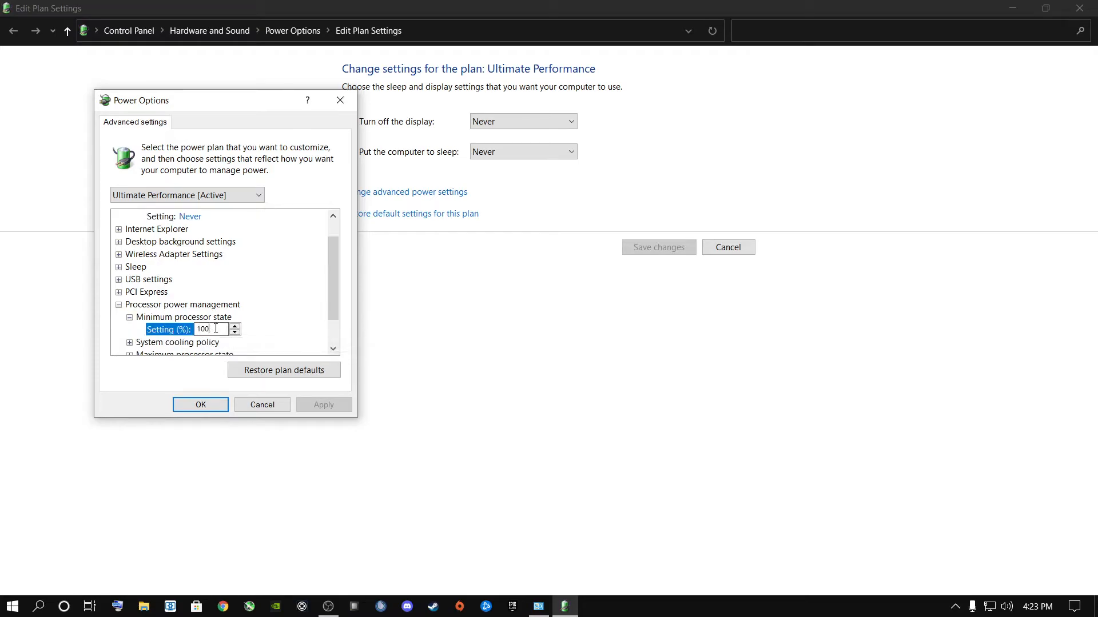
{"action": "key", "text": "BackSpace"}
{"action": "key", "text": "BackSpace"}
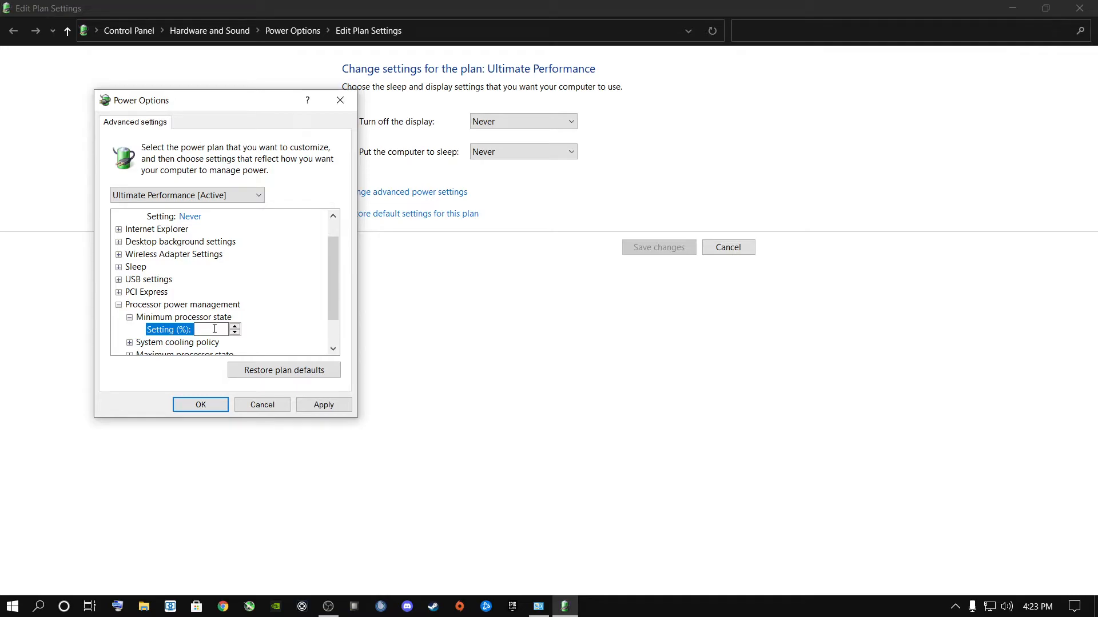
{"action": "type", "text": "100"}
{"action": "left_click", "coordinate": [324, 405]}
Step: Check the Maximum processor state setting and accept the advanced power settings
{"action": "left_click_drag", "start_coordinate": [332, 284], "coordinate": [330, 307]}
{"action": "left_click", "coordinate": [129, 318]}
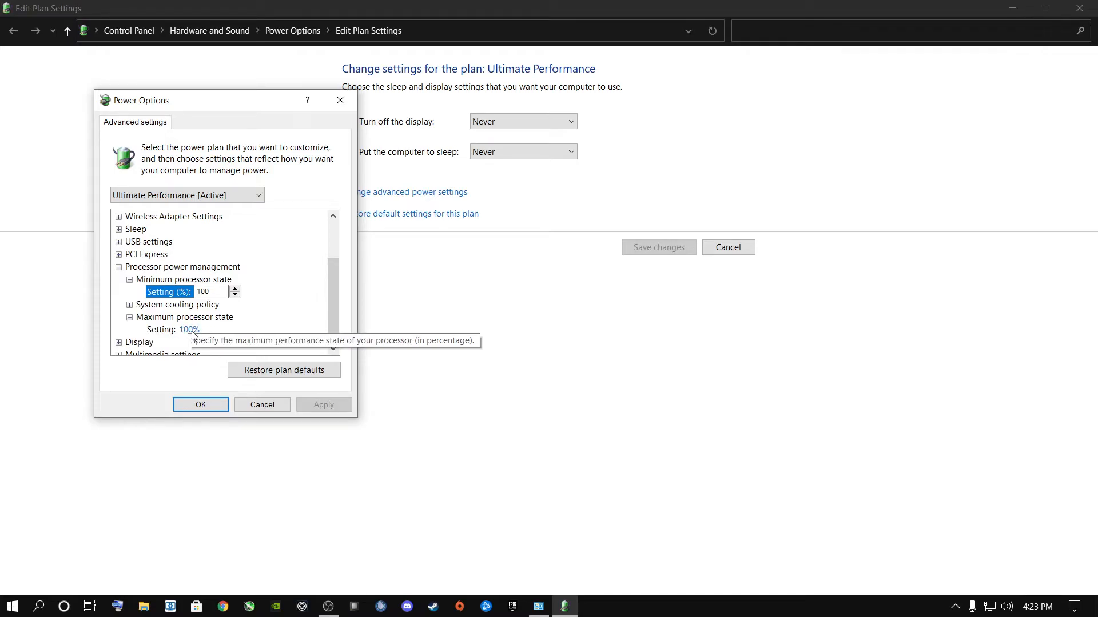
{"action": "left_click", "coordinate": [209, 406]}
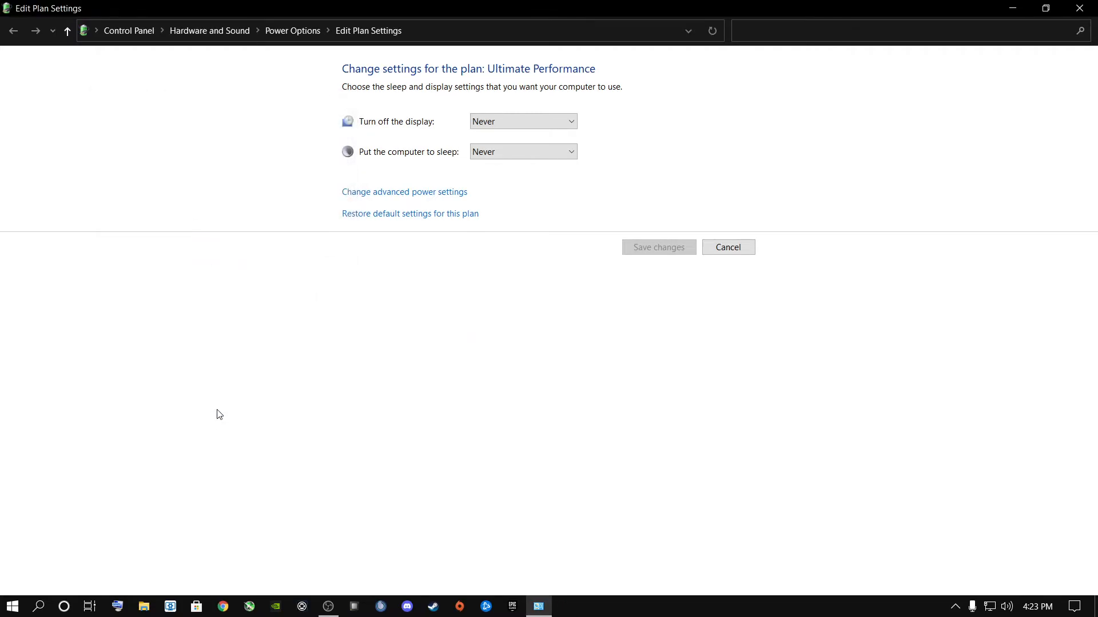
Step: Close the Edit Plan Settings window and return to the desktop
{"action": "left_click", "coordinate": [1067, 7]}
{"action": "right_click", "coordinate": [793, 423]}
{"action": "left_click", "coordinate": [540, 323]}
{"action": "left_click", "coordinate": [12, 606]}
{"action": "left_click", "coordinate": [17, 579]}
{"action": "left_click", "coordinate": [557, 486]}
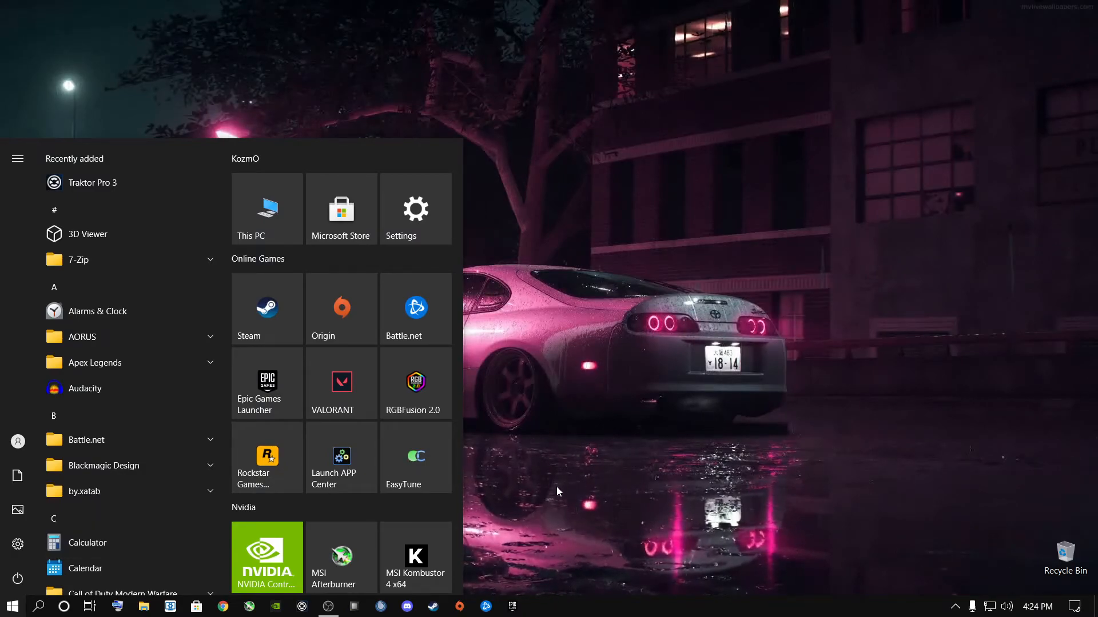
{"action": "left_click", "coordinate": [559, 479]}
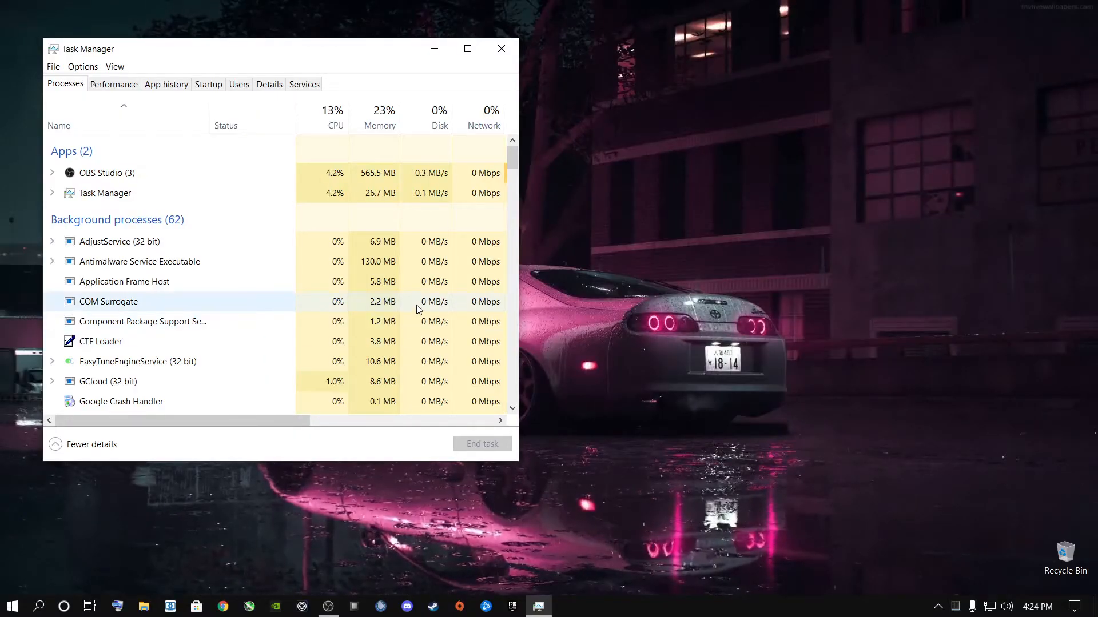
Step: Examine the status of the startup apps in Task Manager, including pximouse, Realtek HD Audio, Cortana, Origin and Steam, and close it
{"action": "left_click", "coordinate": [209, 85]}
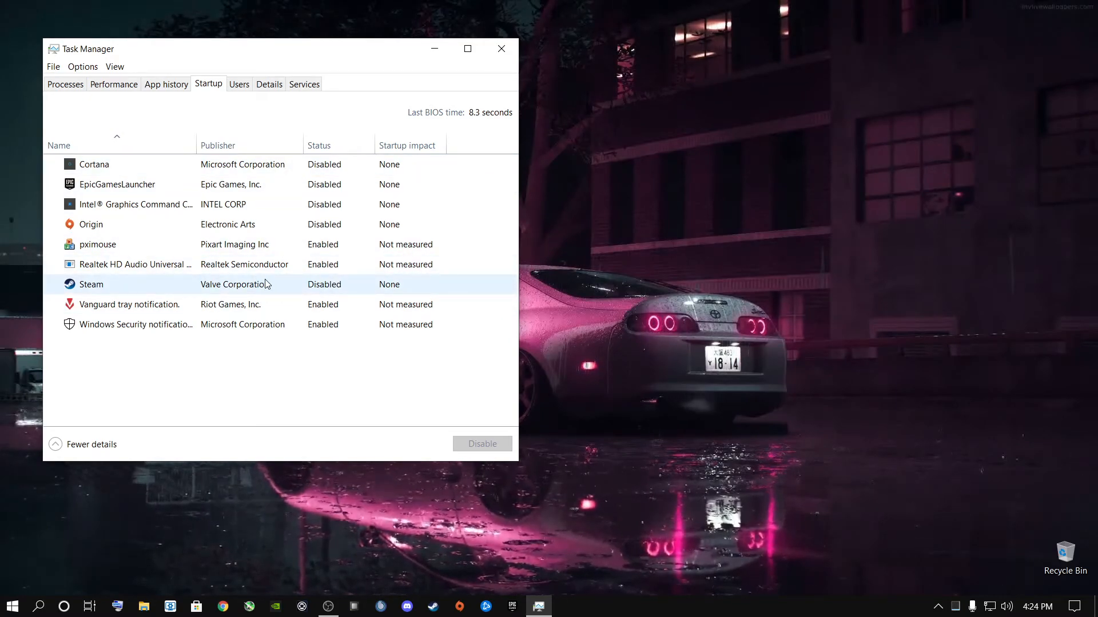
{"action": "left_click", "coordinate": [248, 263]}
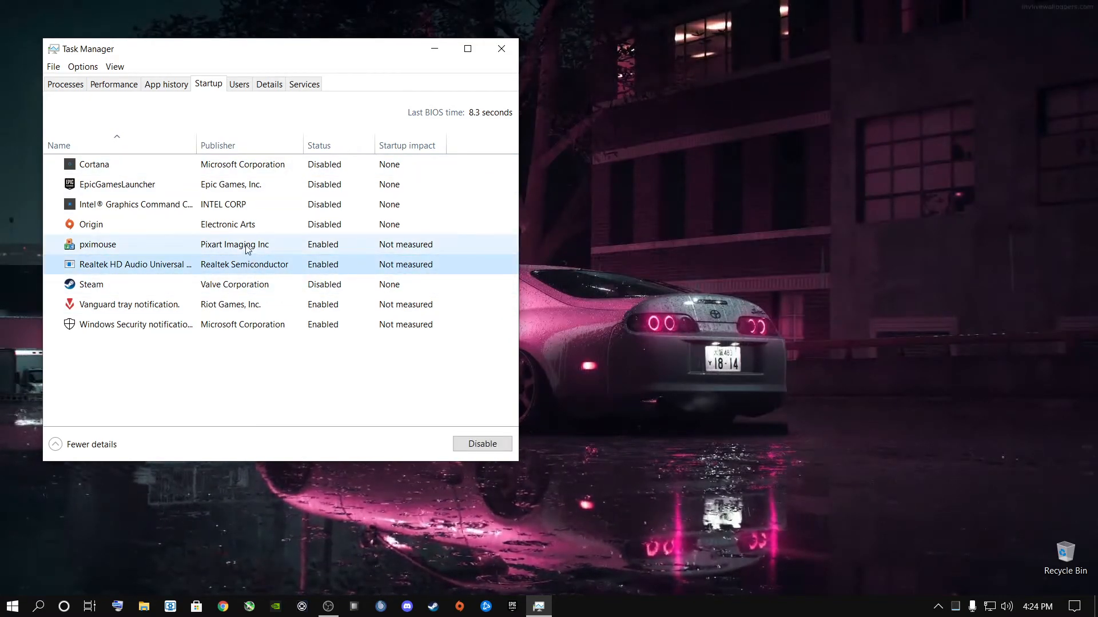
{"action": "left_click", "coordinate": [248, 246]}
{"action": "left_click", "coordinate": [236, 325]}
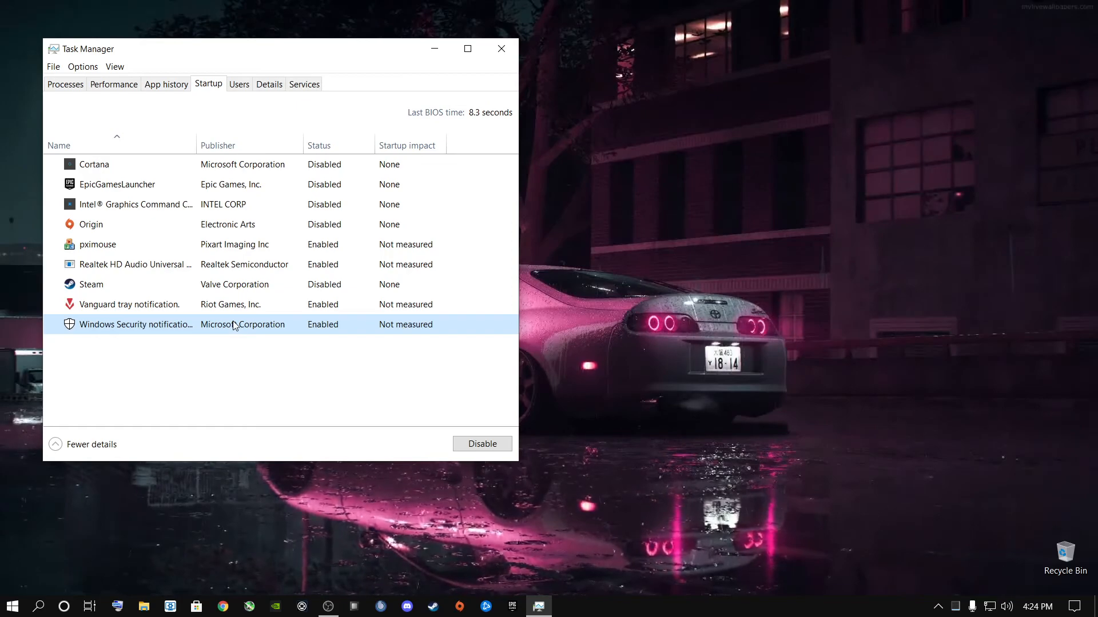
{"action": "left_click", "coordinate": [244, 166]}
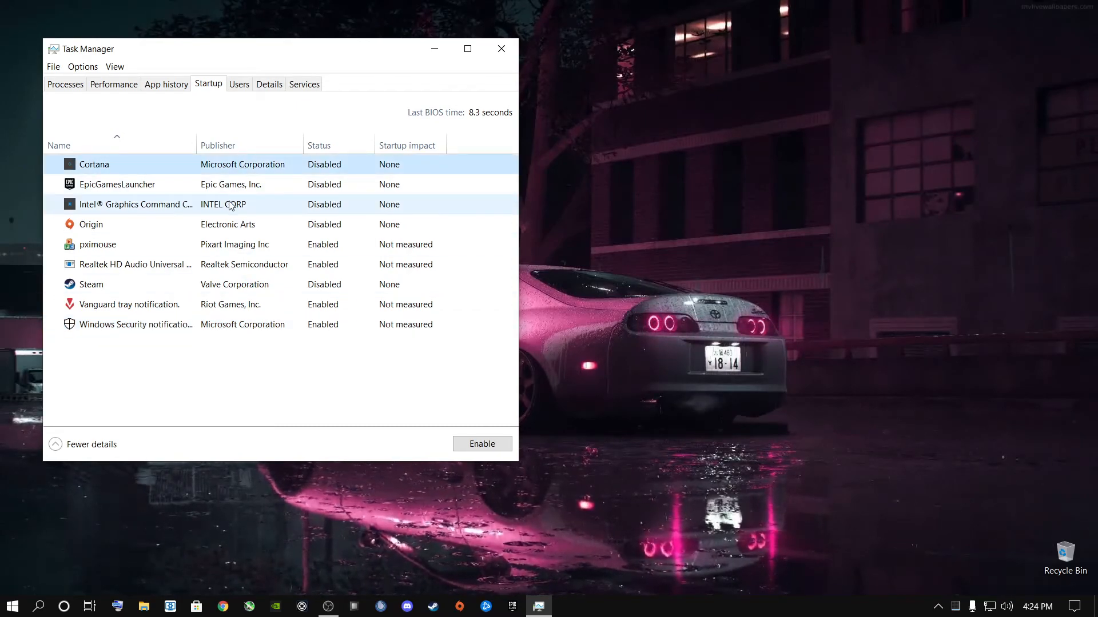
{"action": "left_click", "coordinate": [228, 221]}
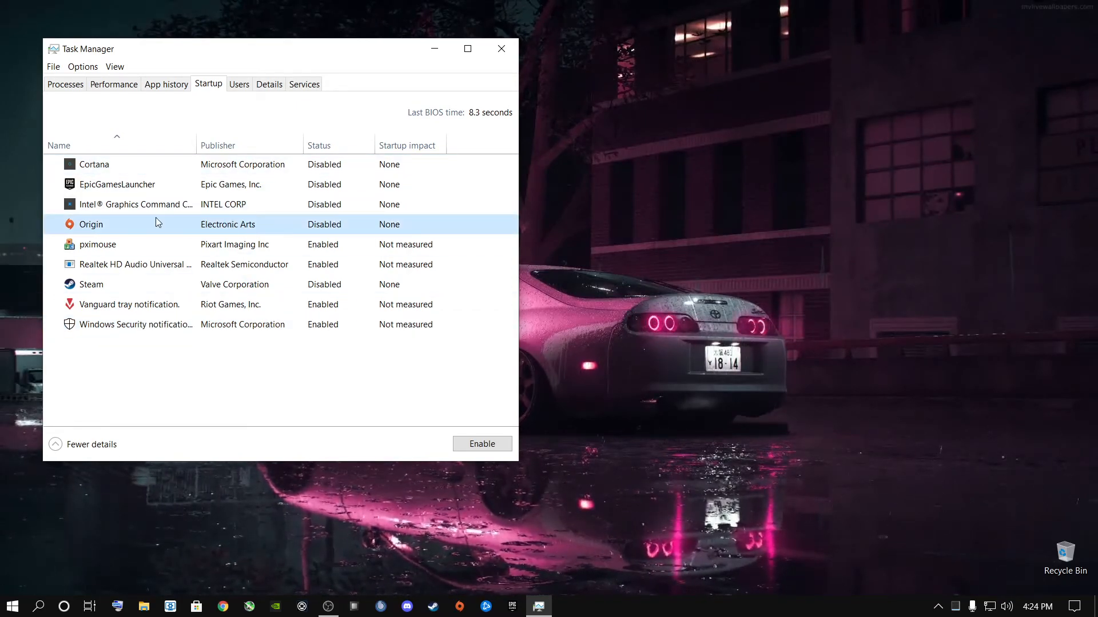
{"action": "left_click", "coordinate": [229, 285]}
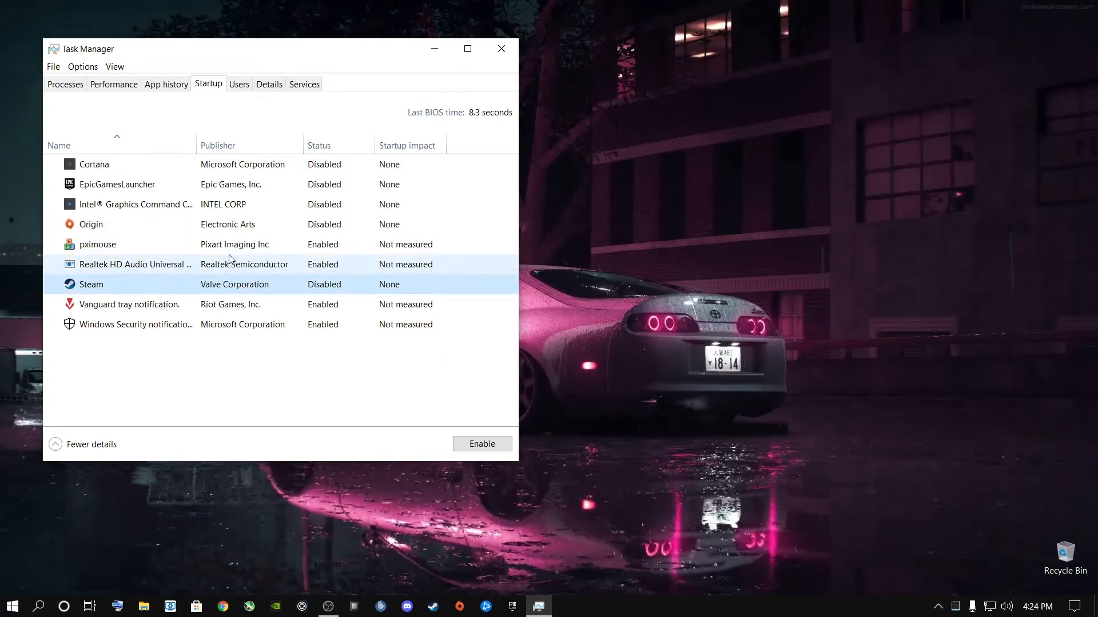
{"action": "left_click", "coordinate": [252, 209]}
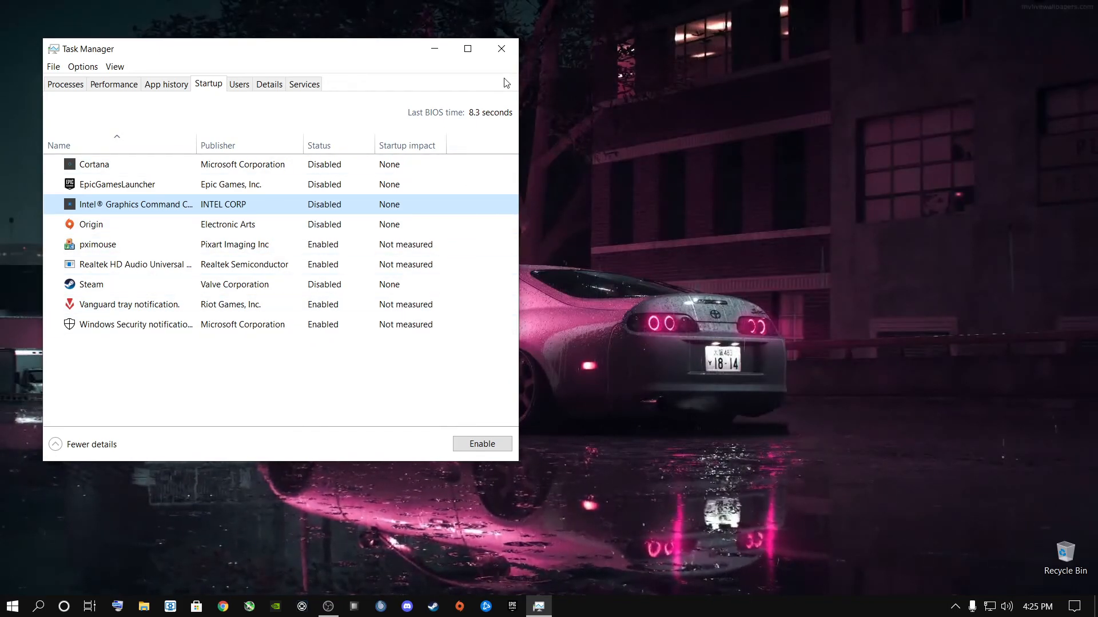
{"action": "left_click", "coordinate": [507, 50]}
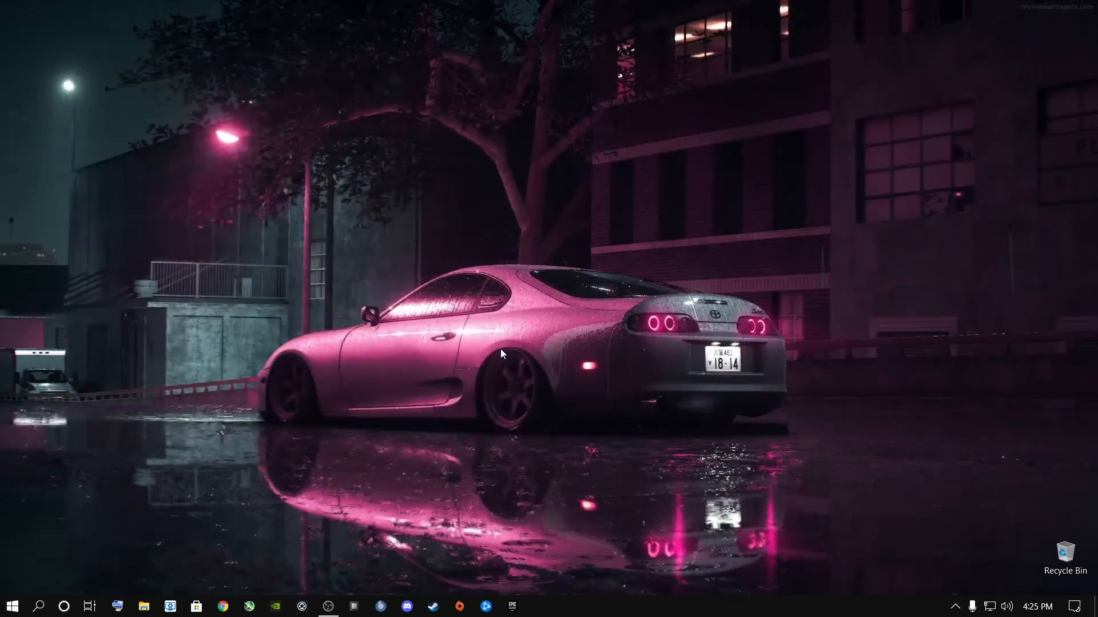
{"action": "left_click", "coordinate": [13, 606]}
{"action": "left_click", "coordinate": [24, 585]}
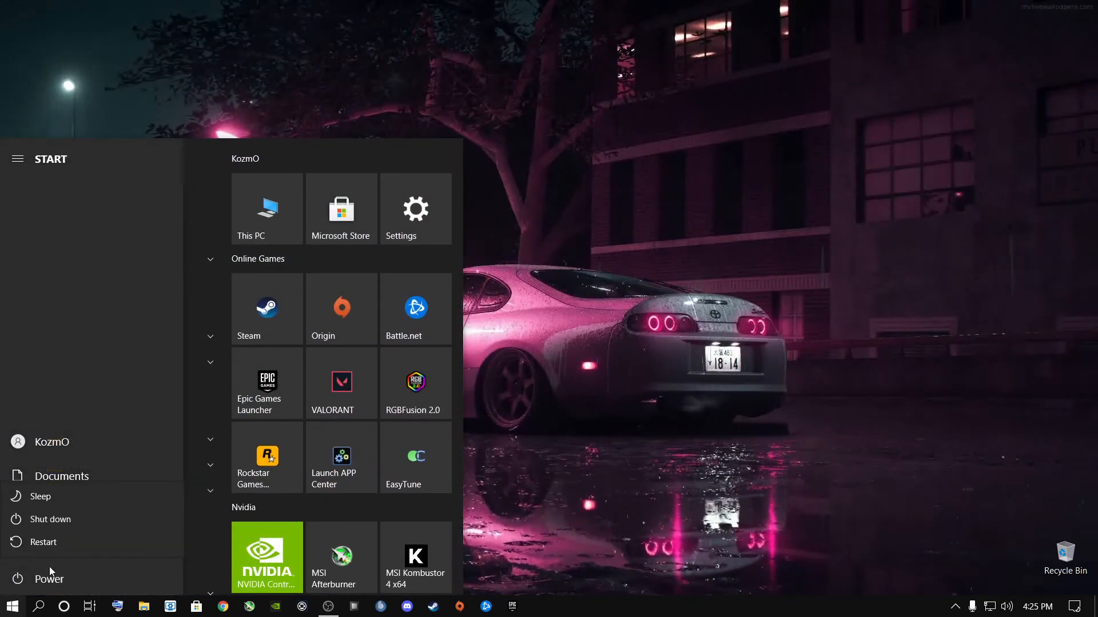
{"action": "left_click", "coordinate": [581, 412]}
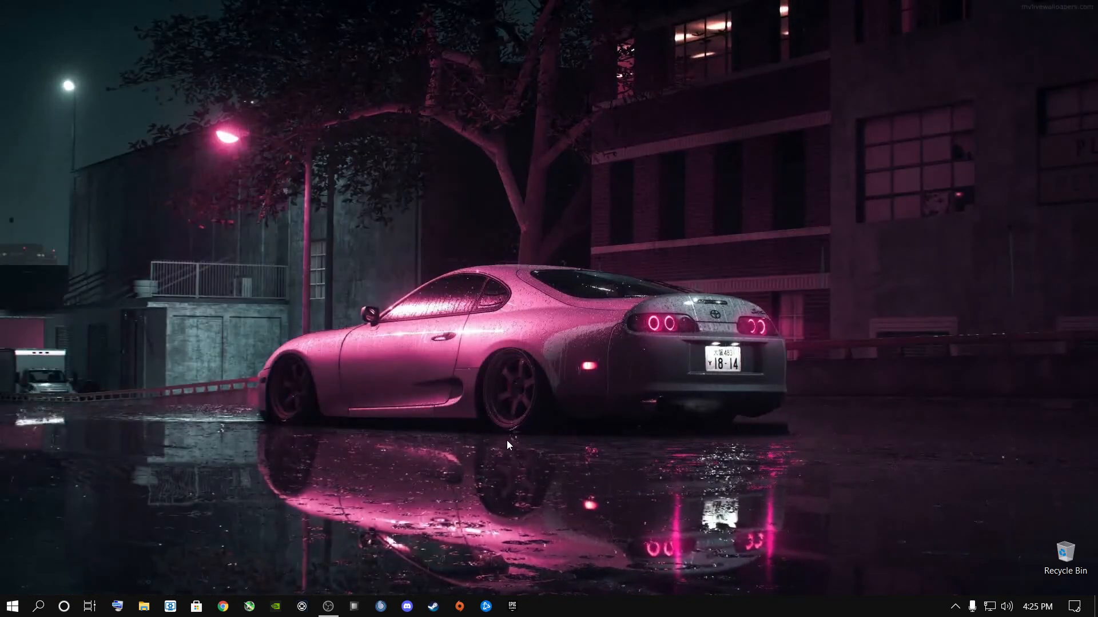